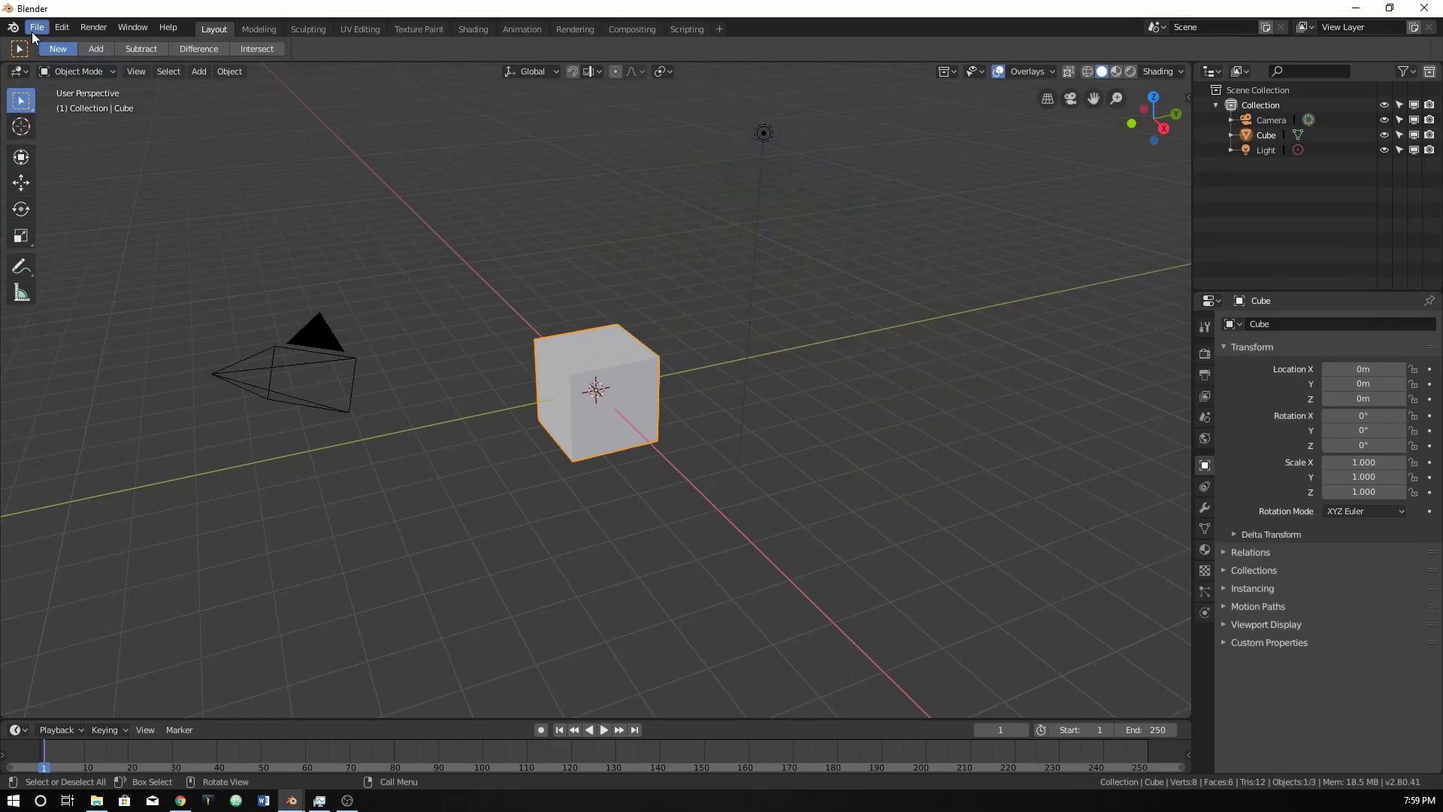
Step: Replace the default cube with a UV sphere at the origin
key(x)
click(589, 329)
key(shift+a)
mouse_move(590, 329)
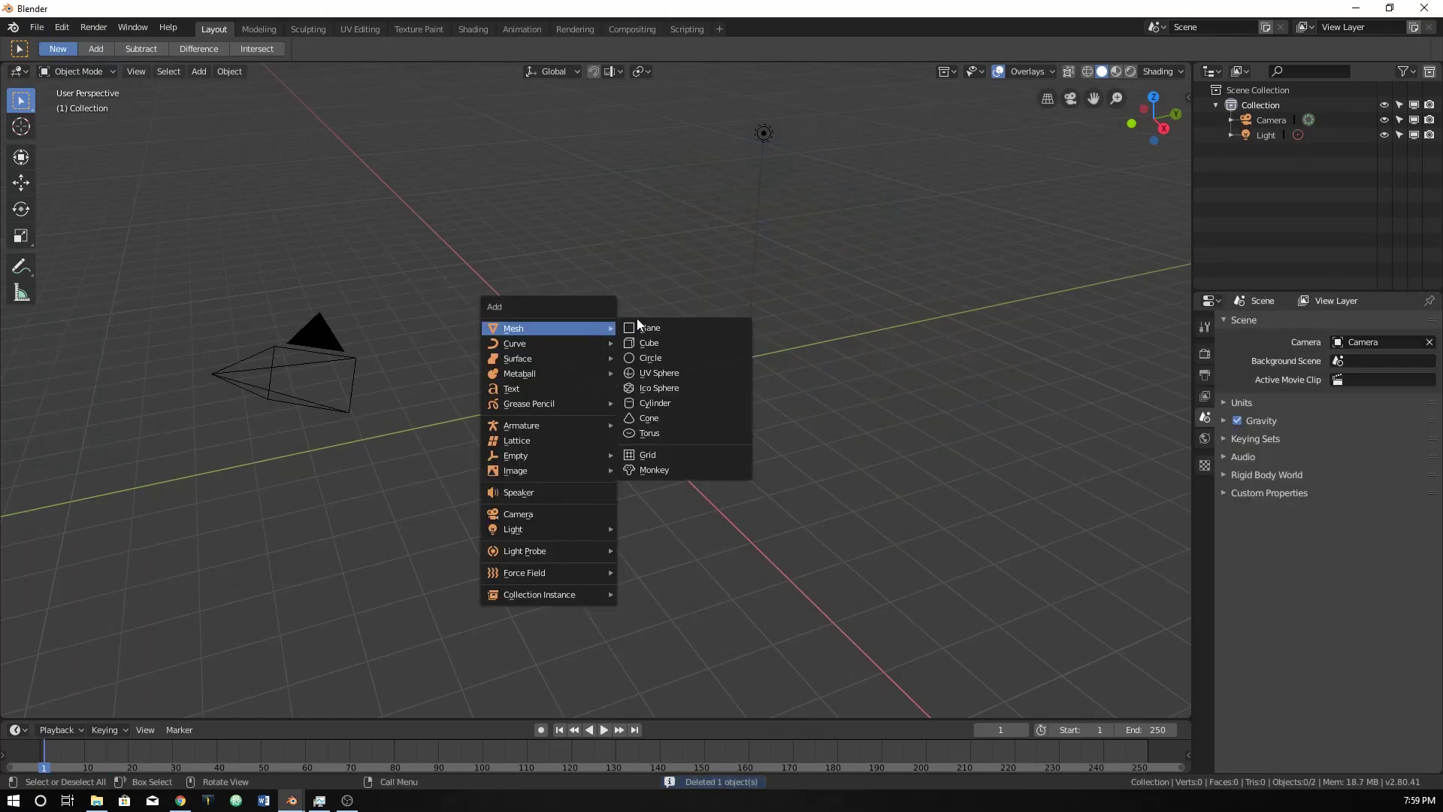
click(674, 373)
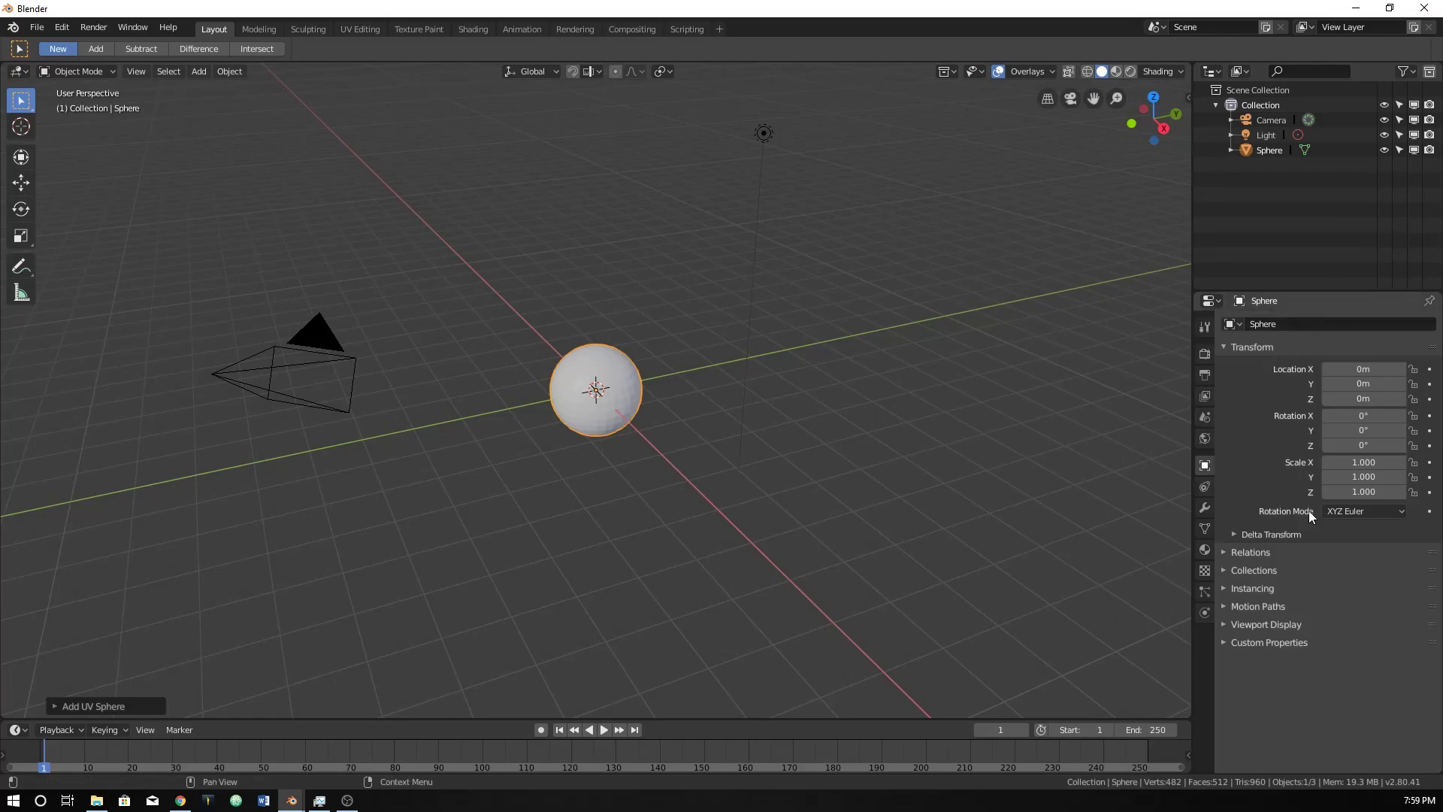
Step: Give the sphere a Subdivision Surface modifier and shade it smooth
click(1203, 509)
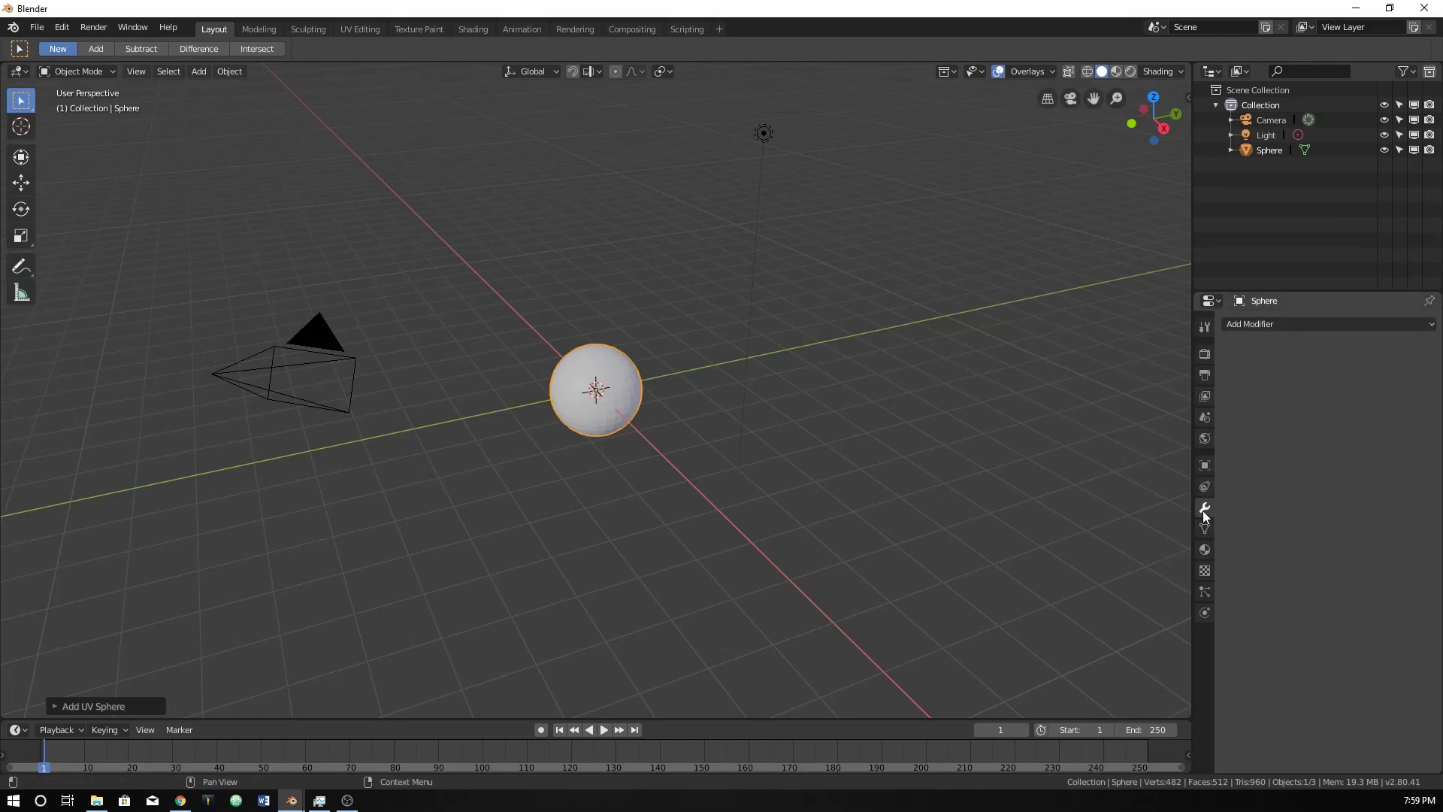
click(1254, 324)
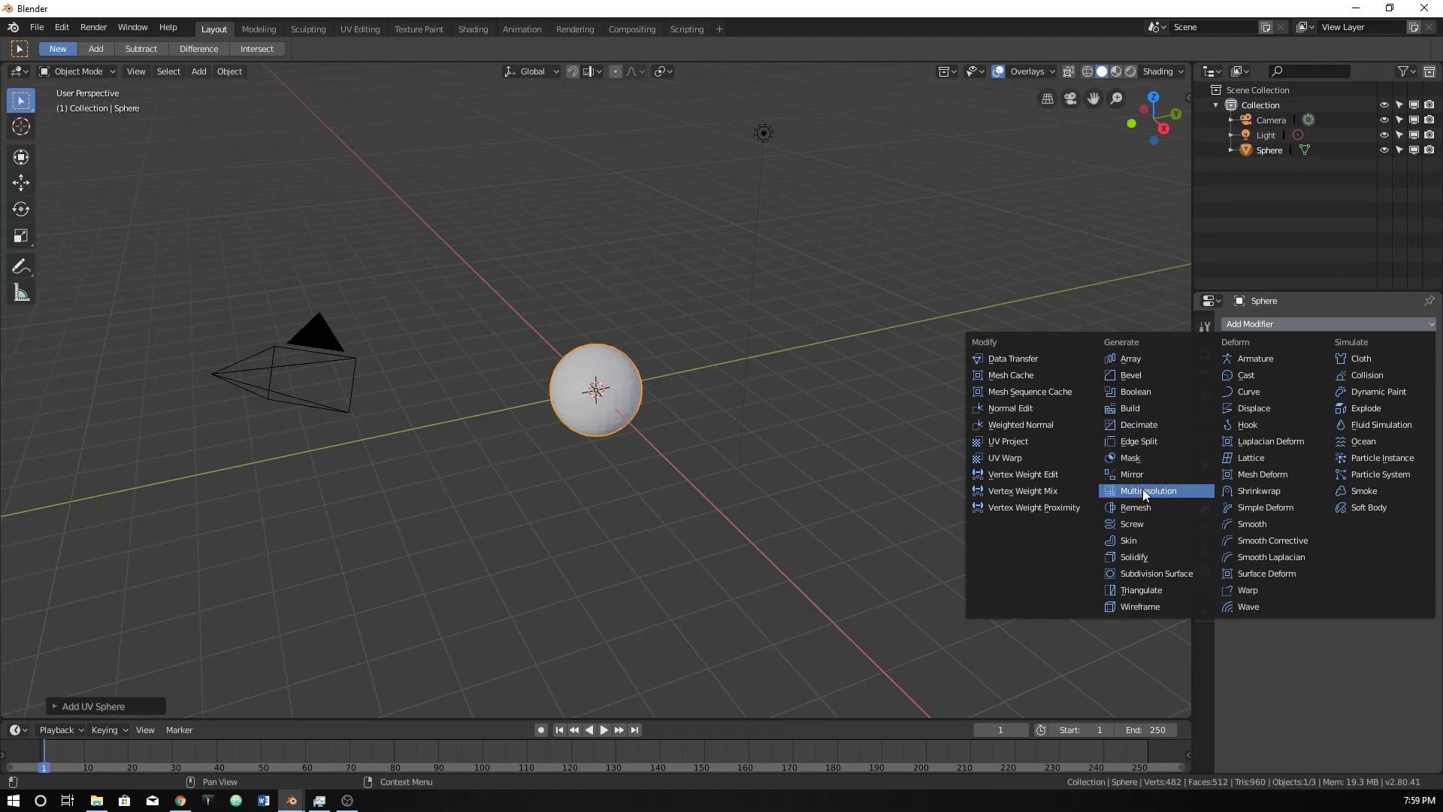
click(1156, 571)
scroll(567, 434, up, 5)
right_click(579, 424)
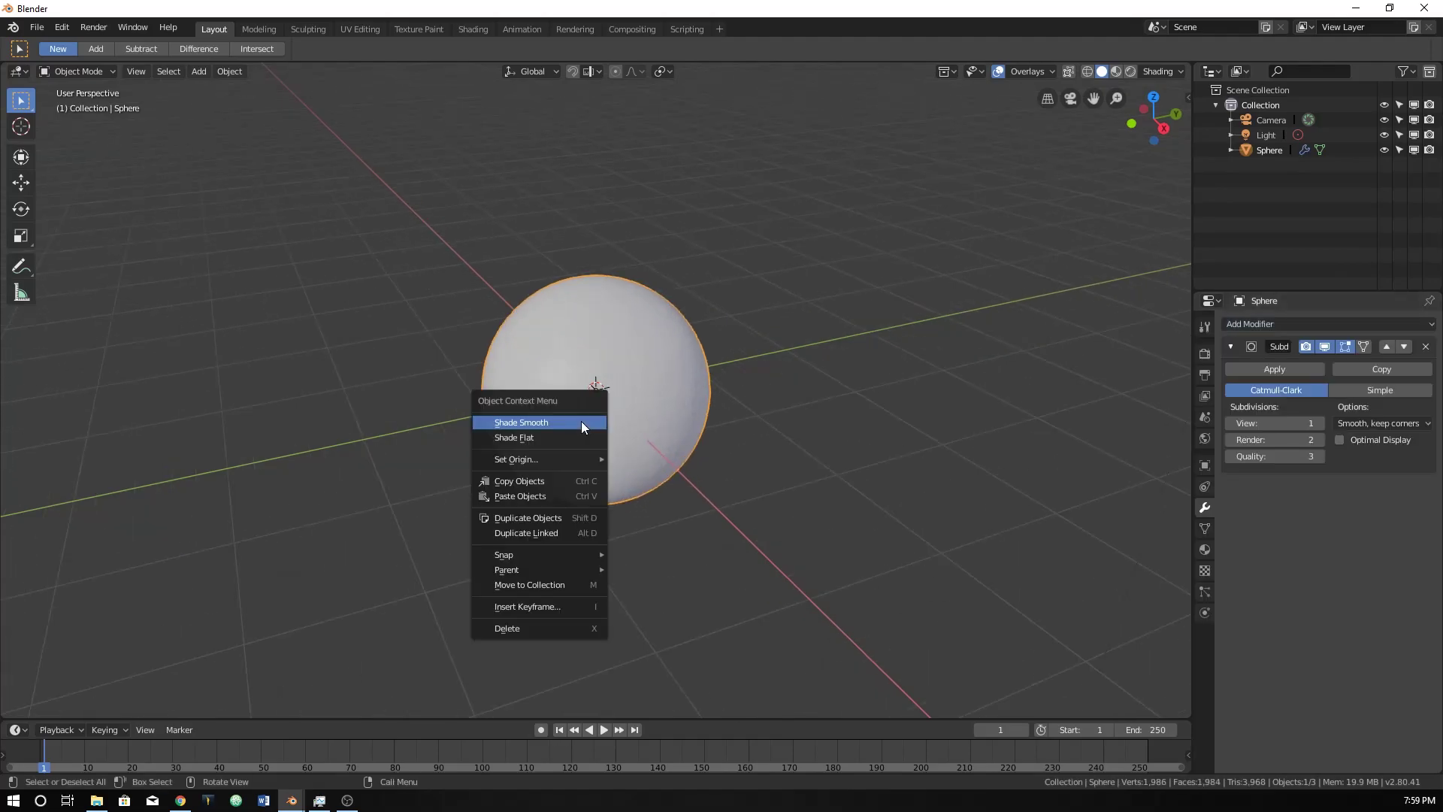
click(585, 422)
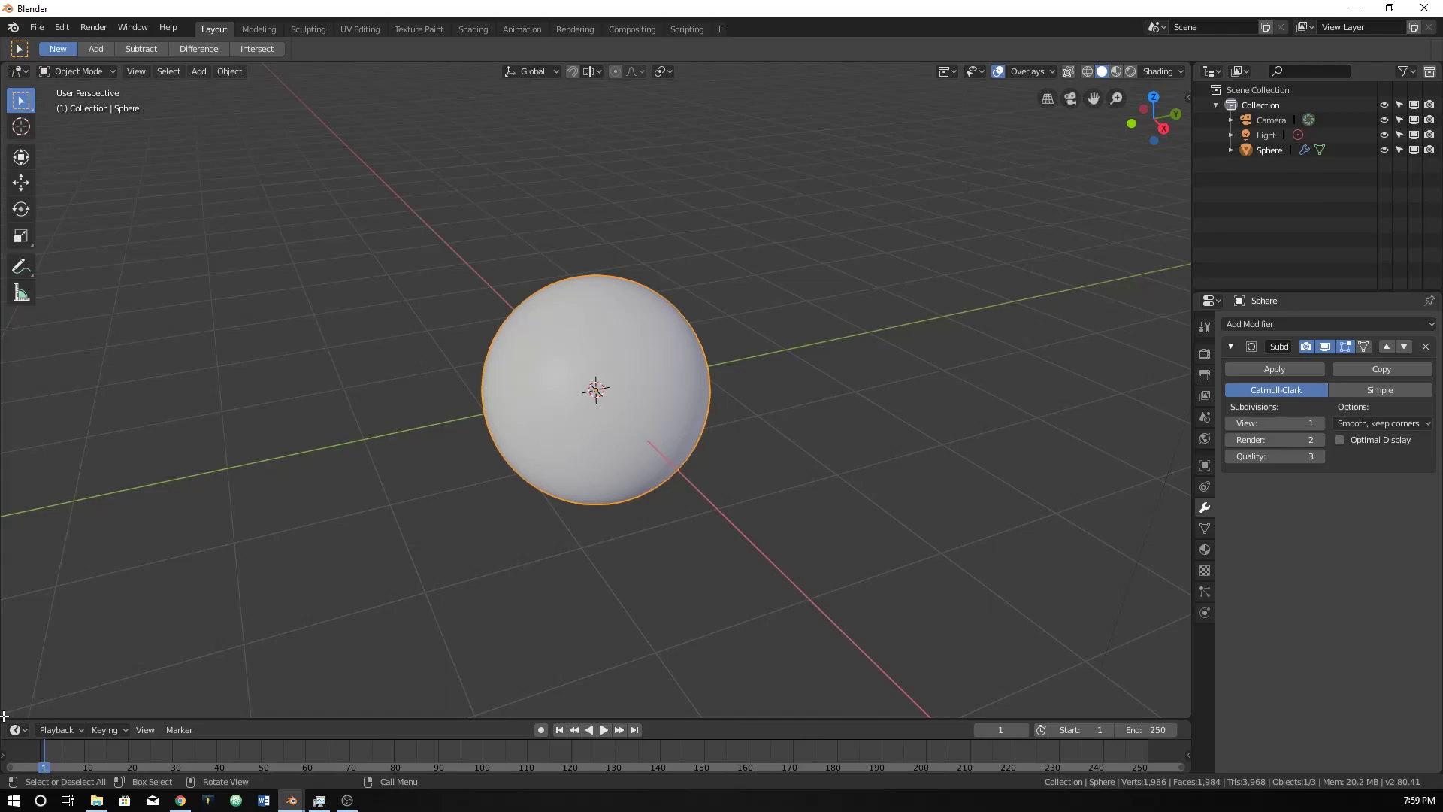
Step: Split the 3D view into one bottom view and two top views, widening the top-left one
drag(4, 717, 142, 482)
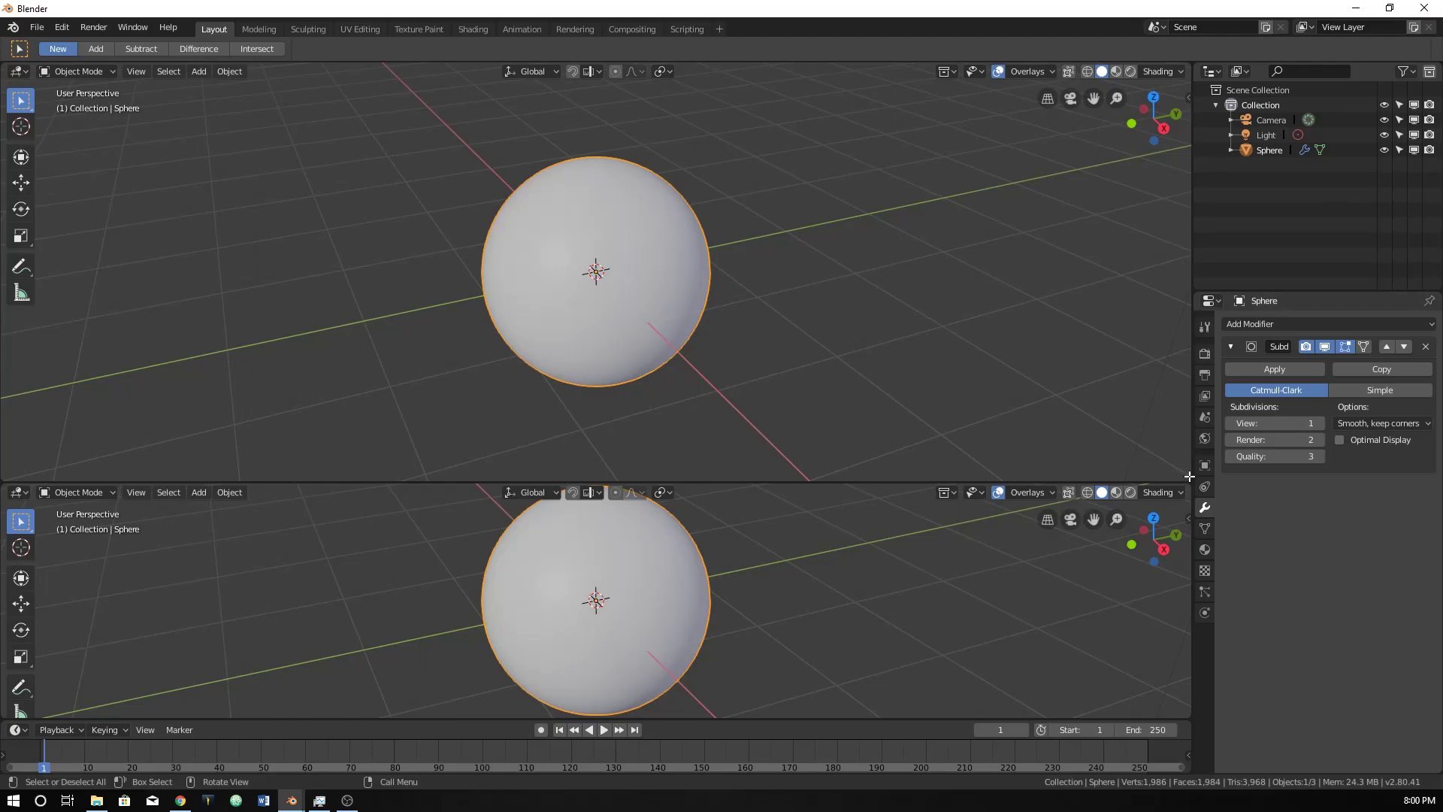
drag(1188, 479, 591, 406)
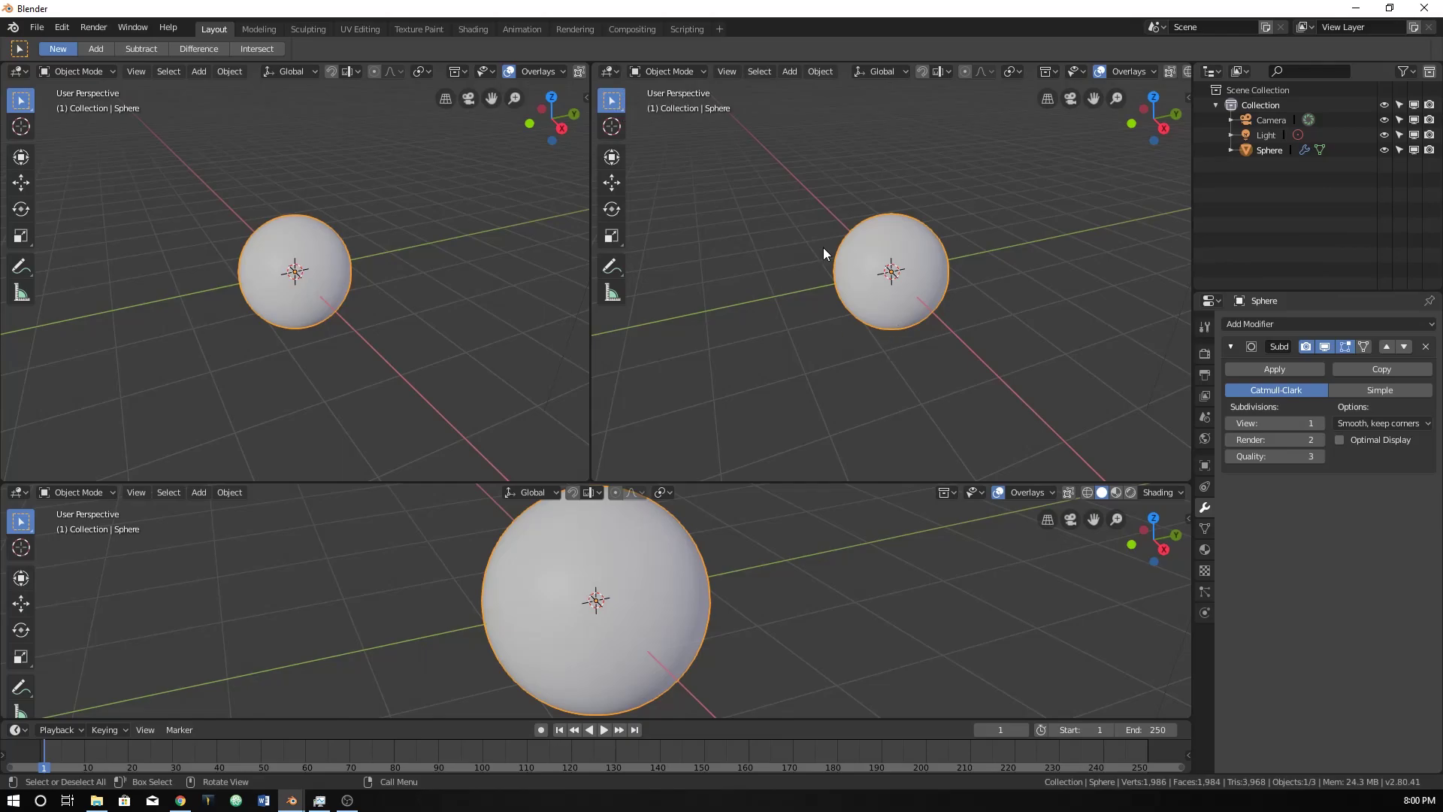
drag(592, 423, 696, 403)
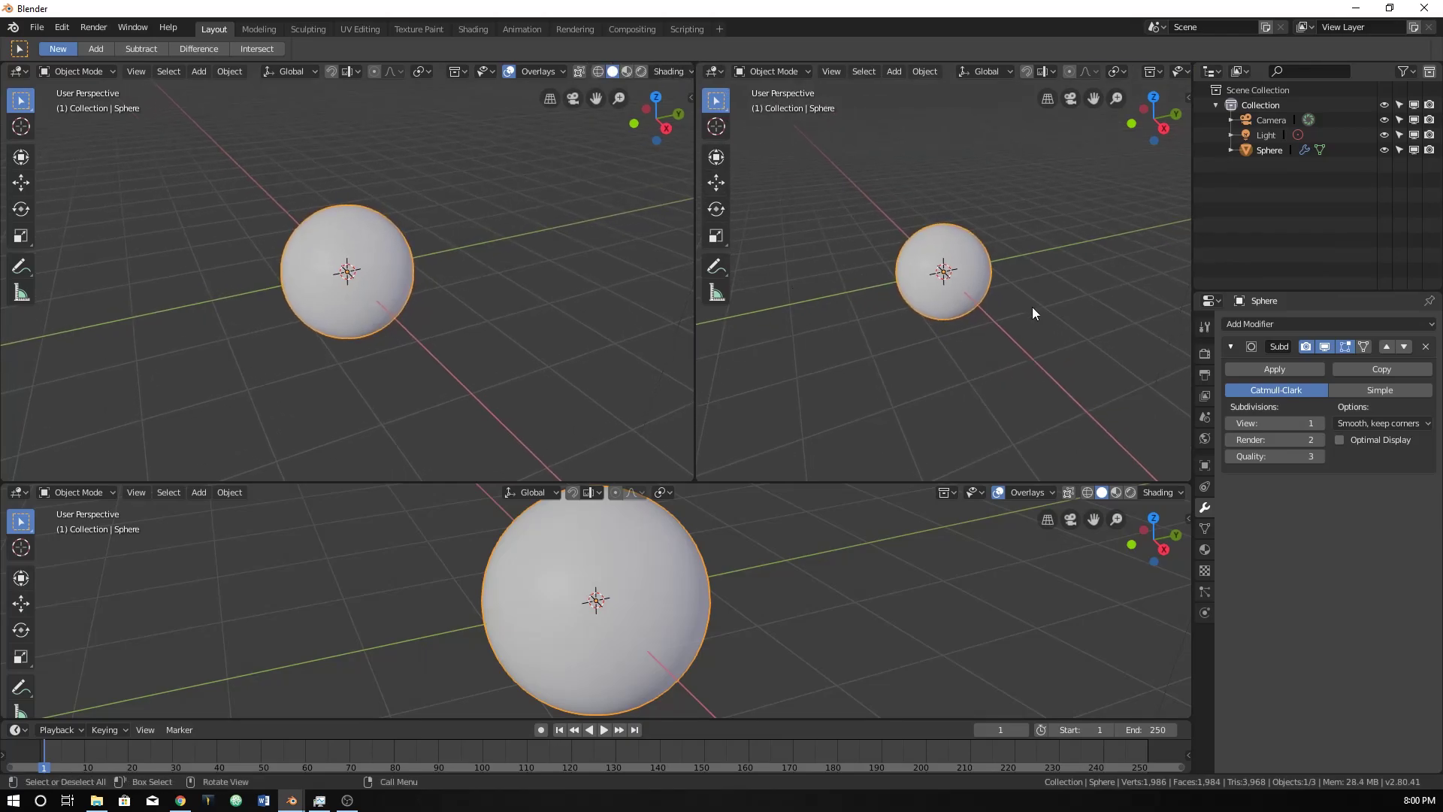
Step: Make the top-left view an Image Editor and the bottom view a Shader Editor
click(18, 71)
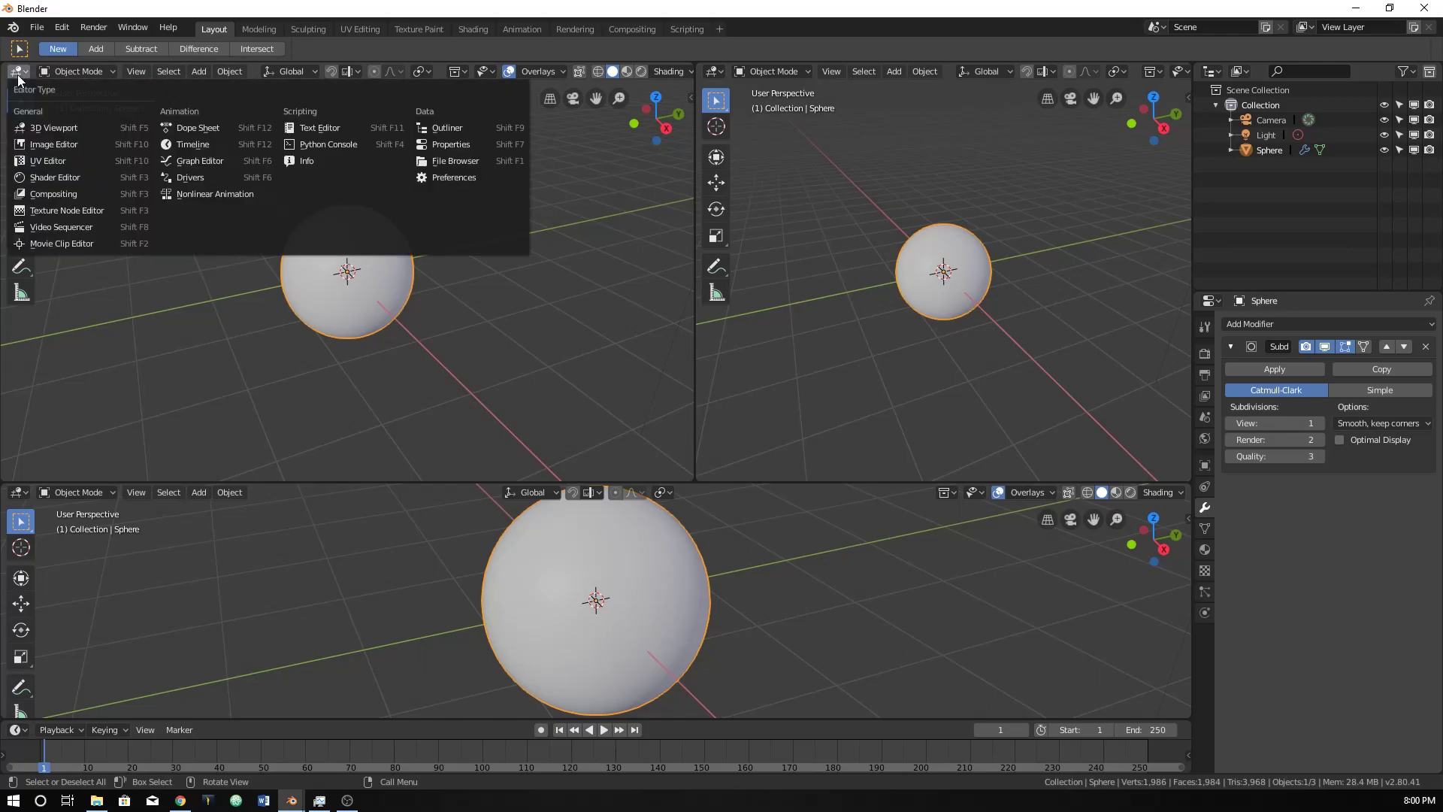
click(52, 144)
click(18, 492)
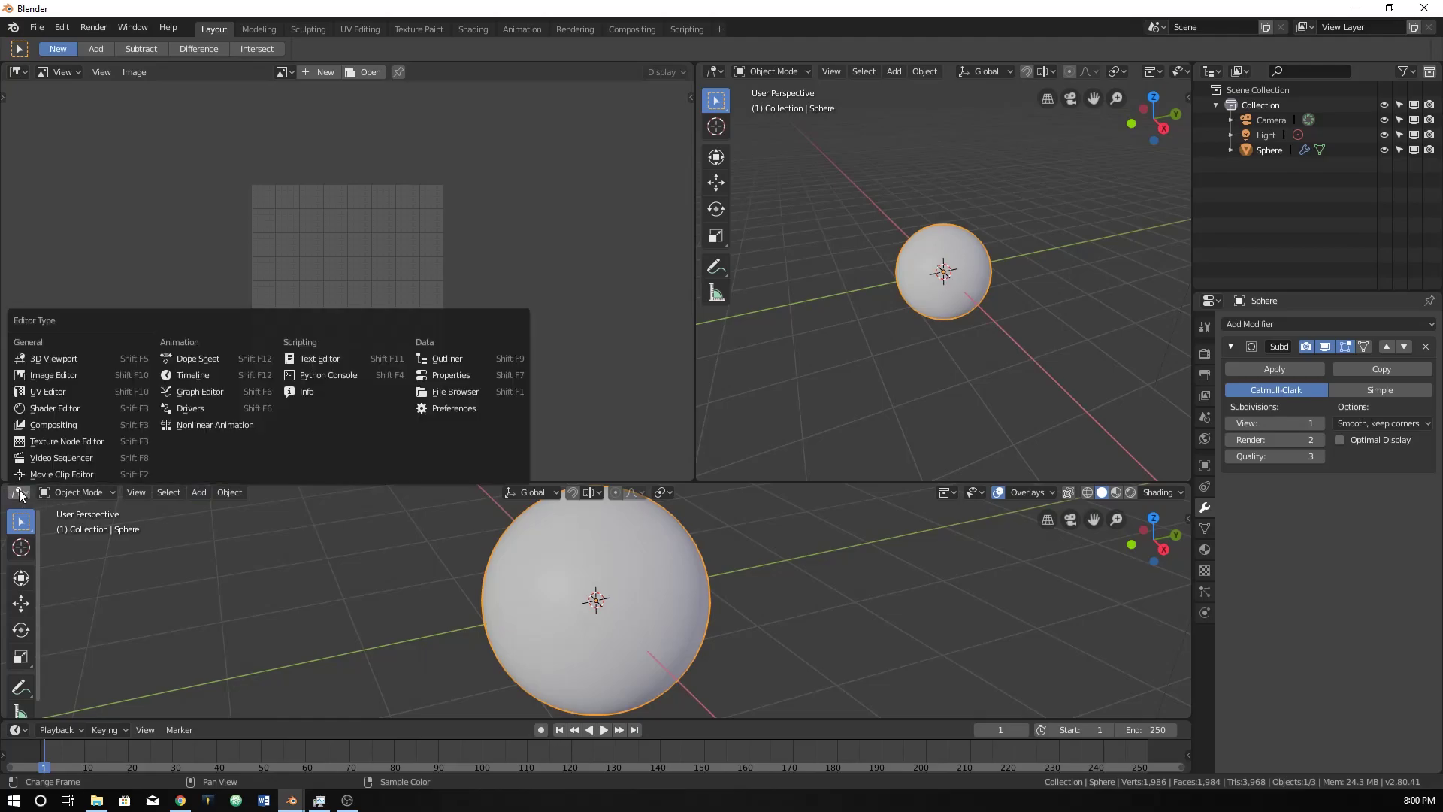
click(30, 412)
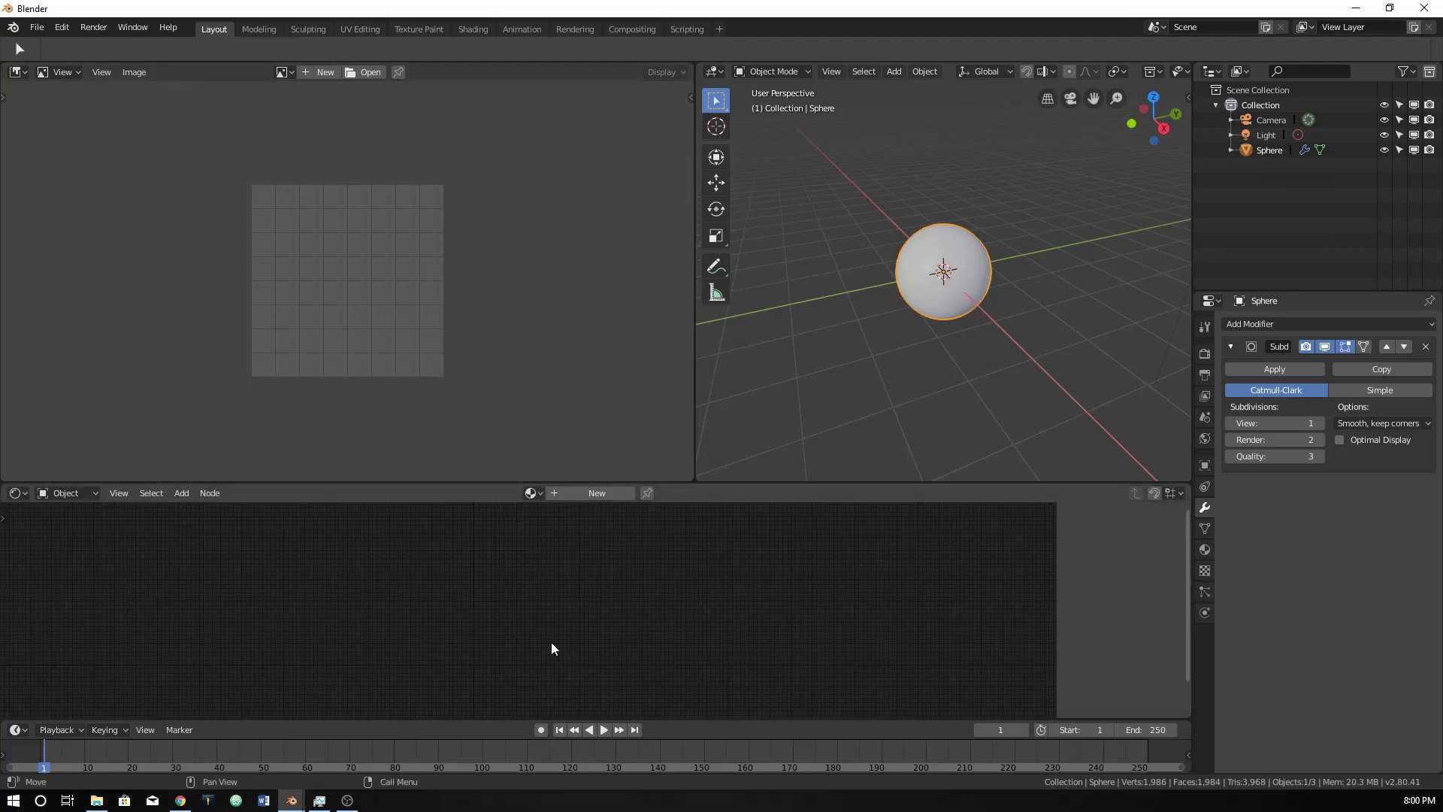
Step: Create new material Material.001, enlarge the shader editor and frame all nodes
click(586, 497)
scroll(496, 654, up, 4)
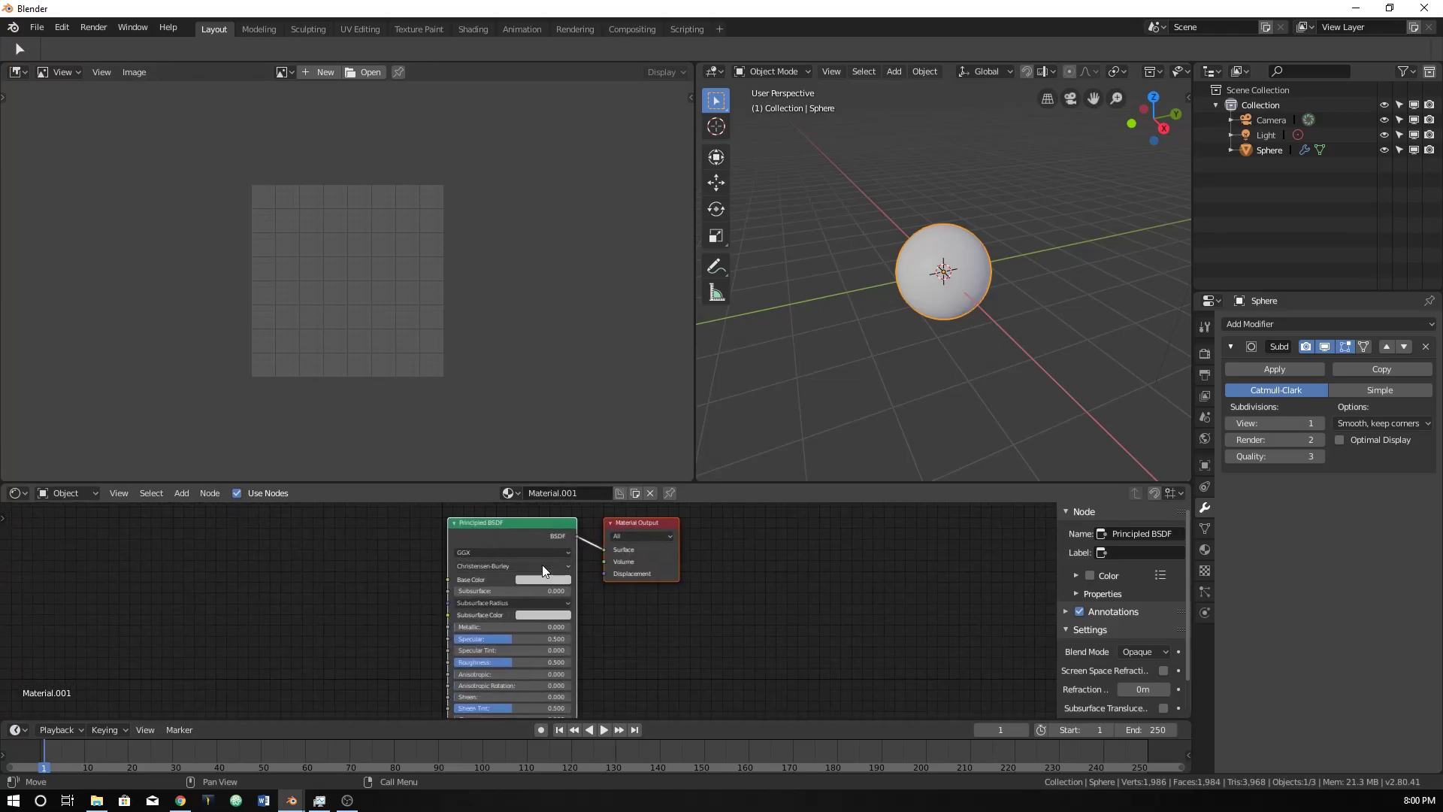
drag(676, 484, 542, 286)
key(Home)
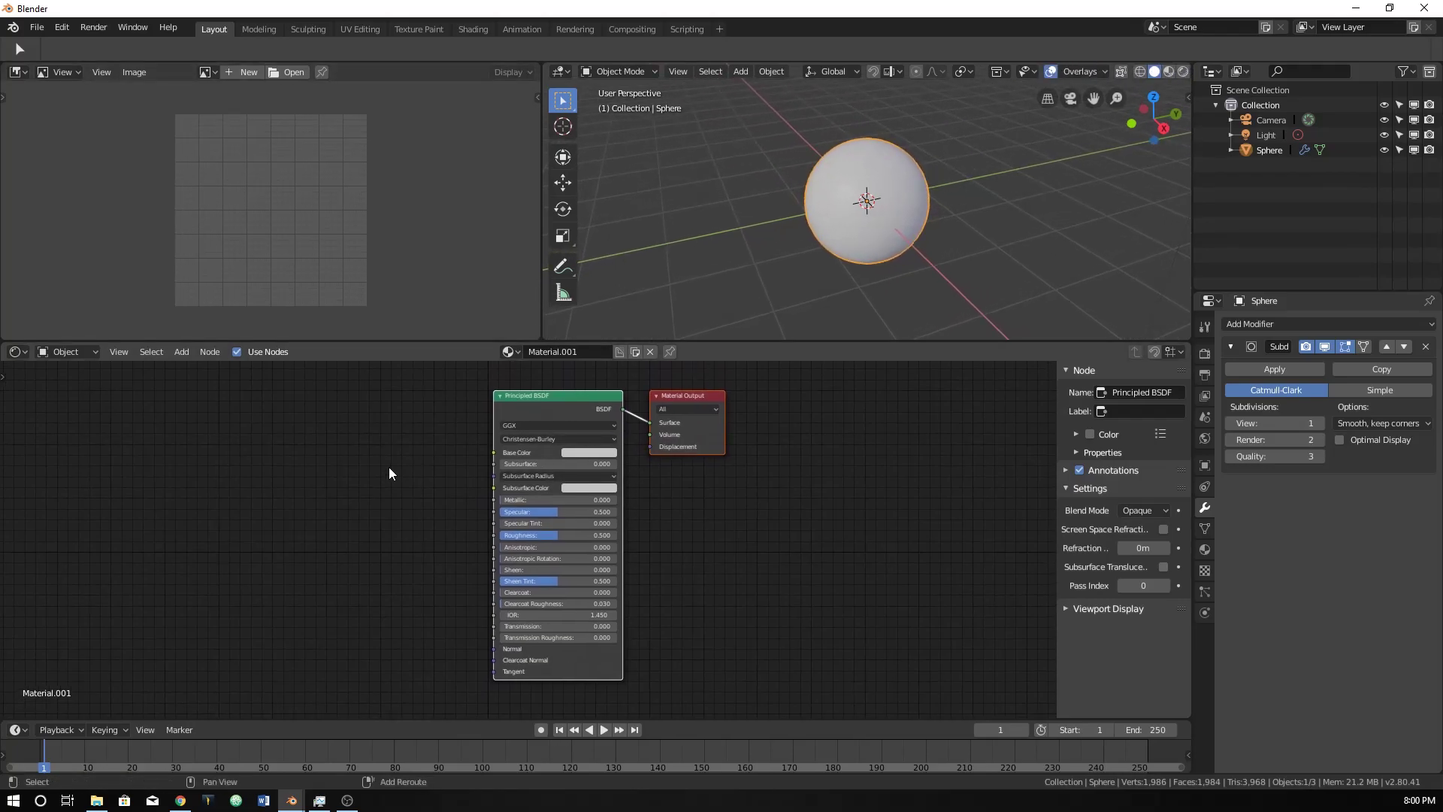
Step: Search 'env' to add an Environment Texture node, placed up-left of the Principled BSDF
key(shift+a)
key(shift+a)
click(313, 495)
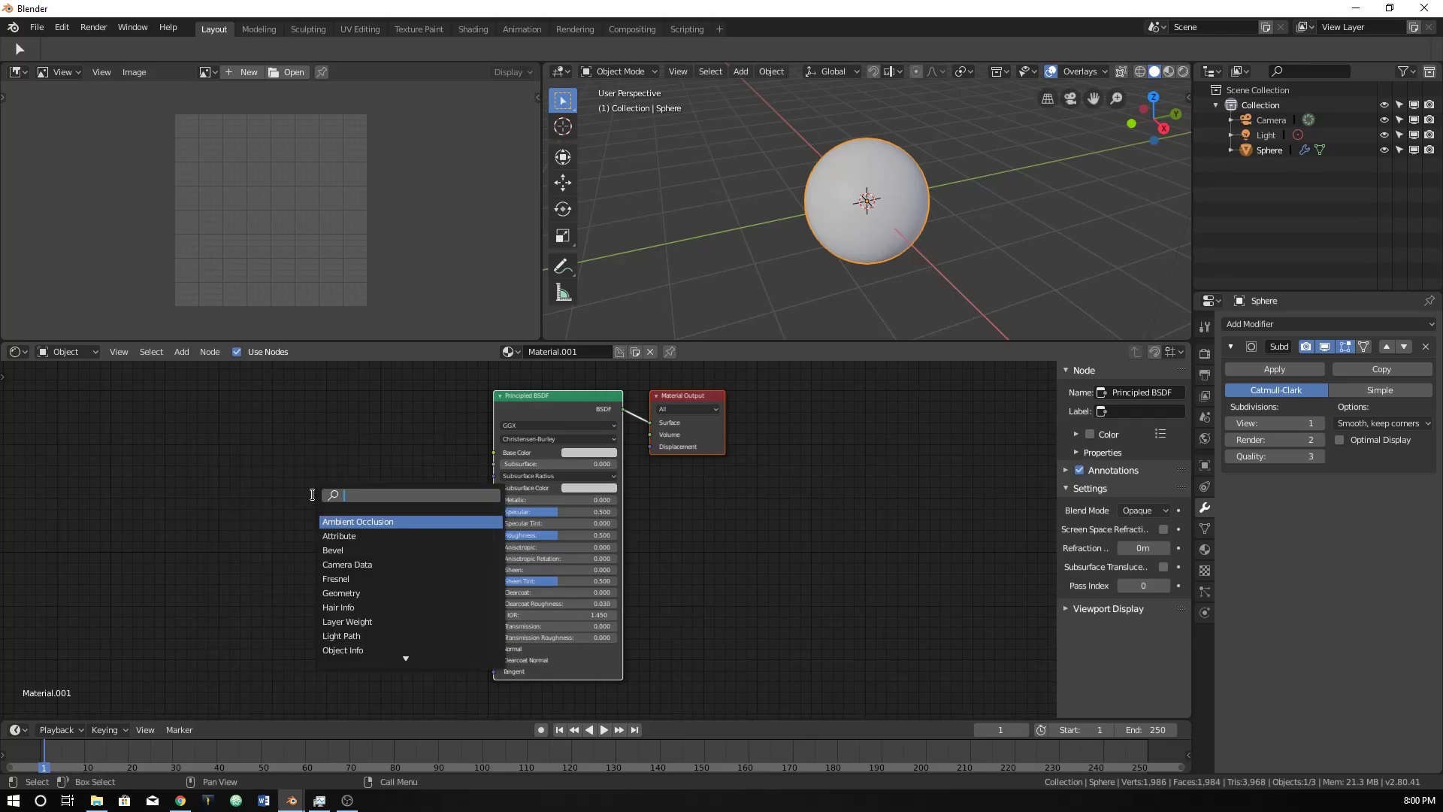
text(ima)
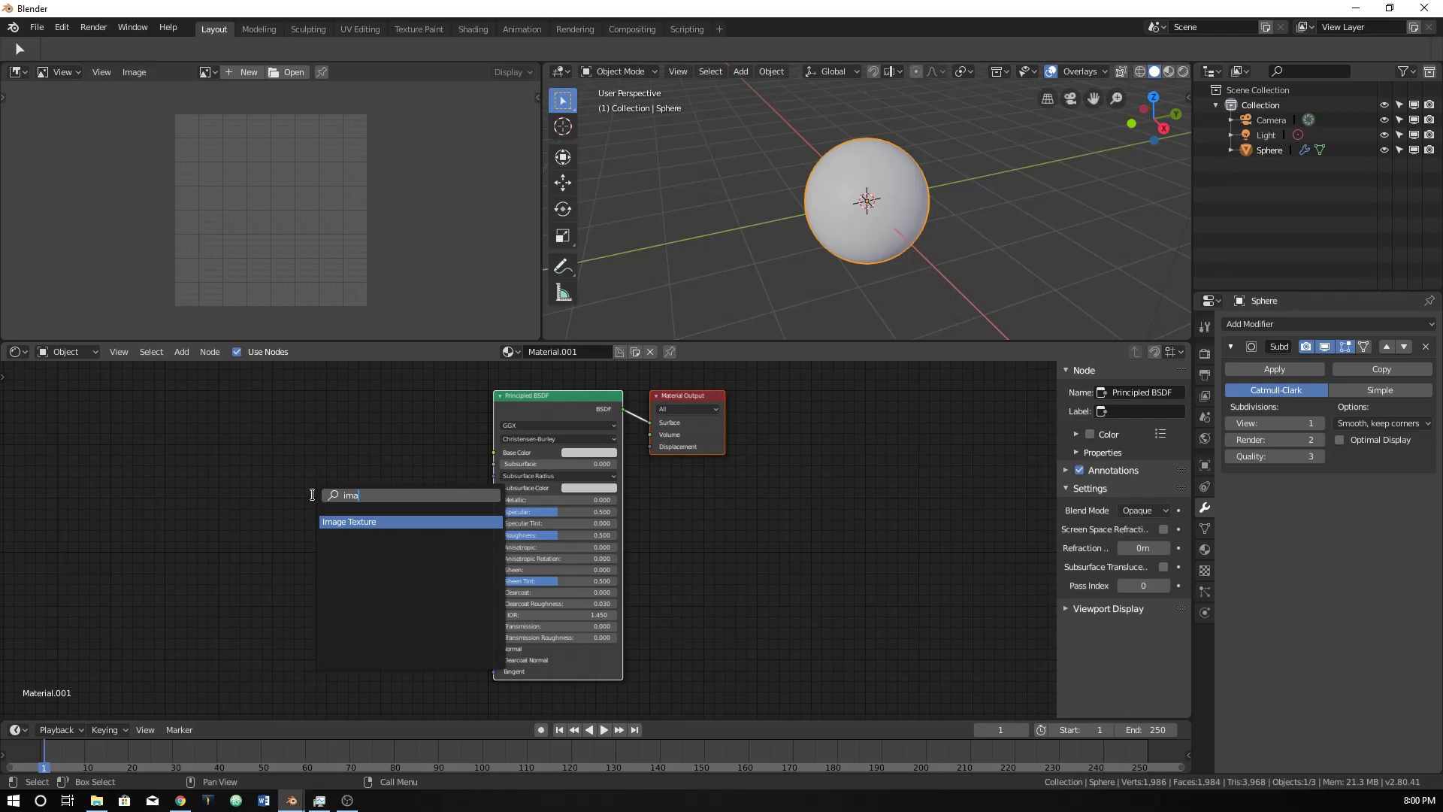
key(BackSpace)
key(BackSpace)
key(BackSpace)
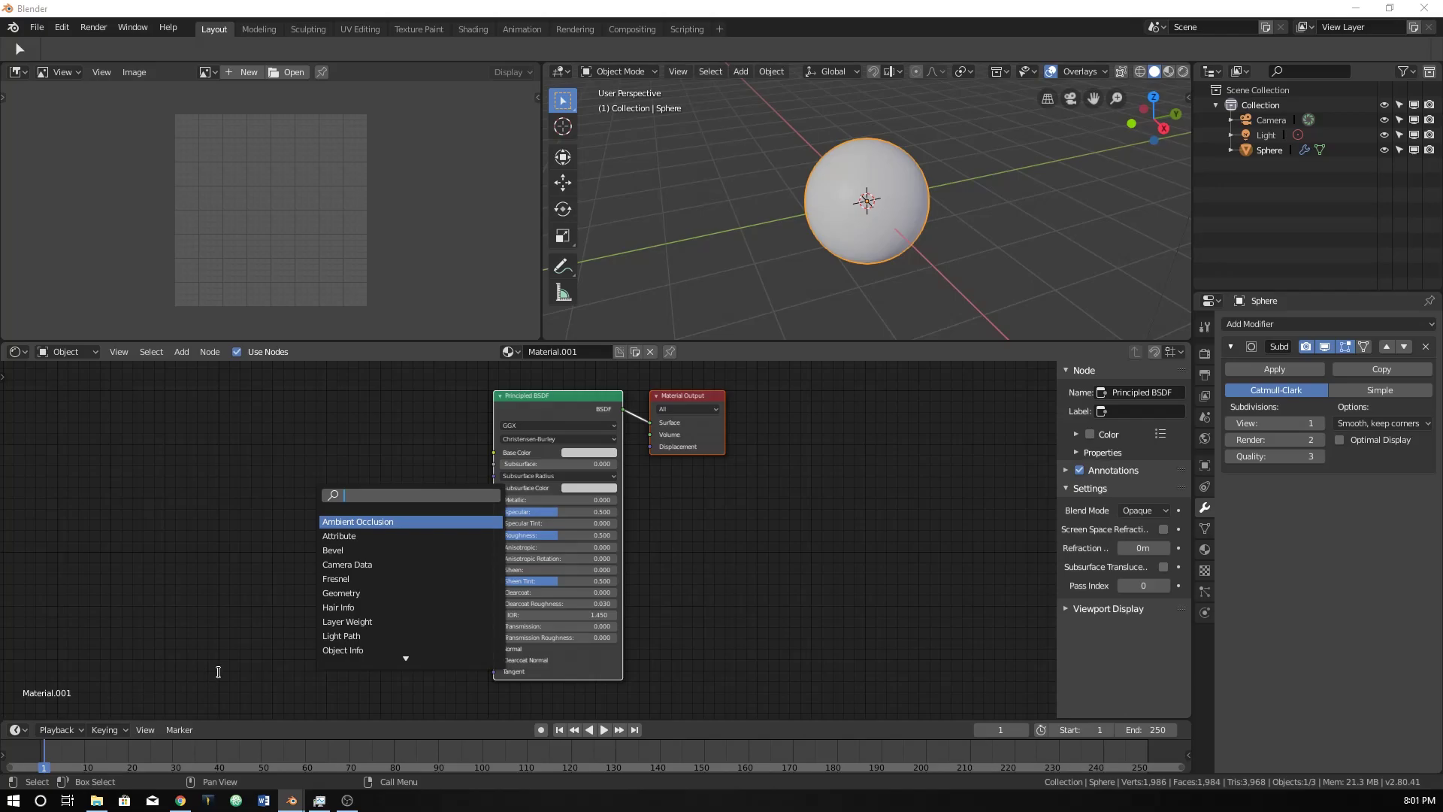
click(236, 607)
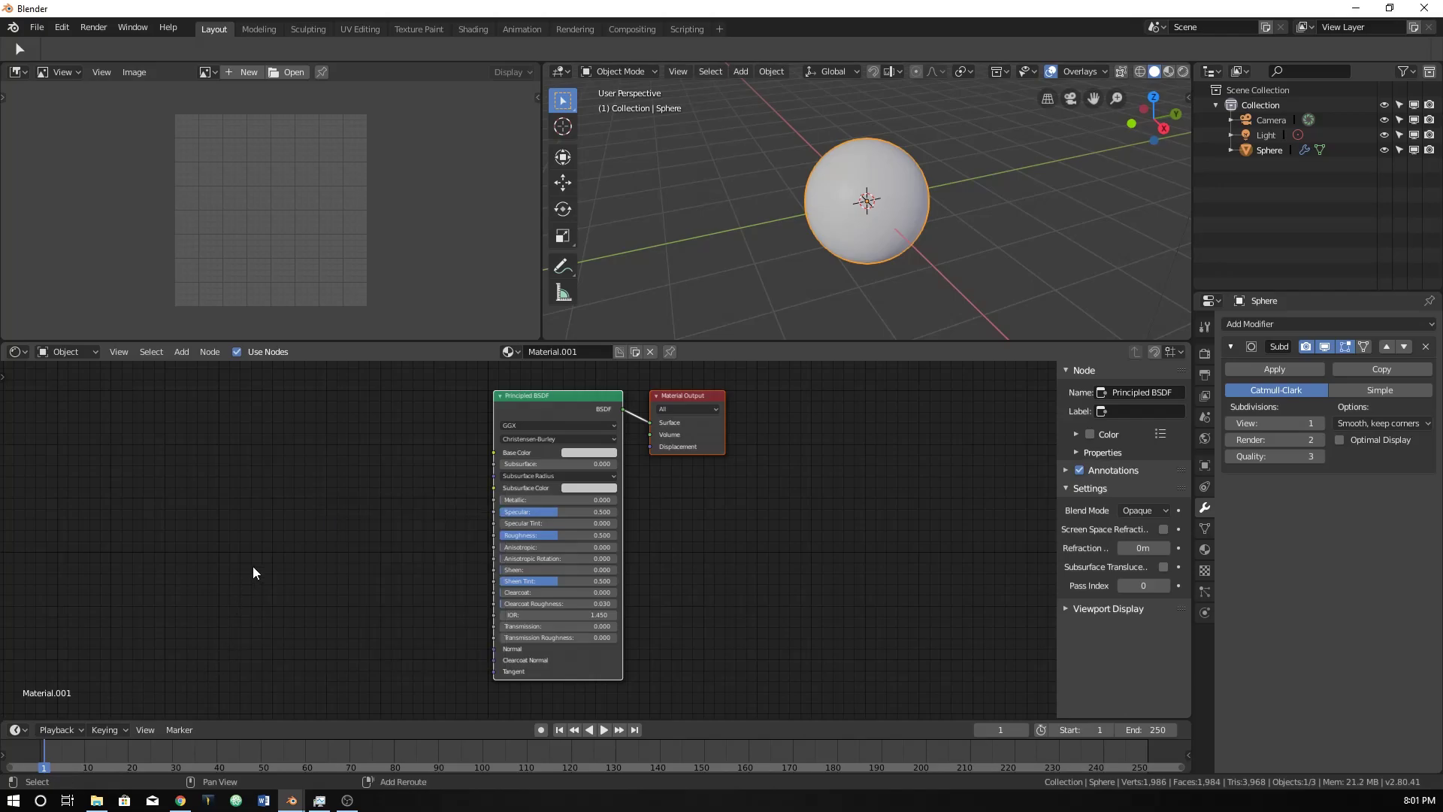
key(shift+a)
text(eniv)
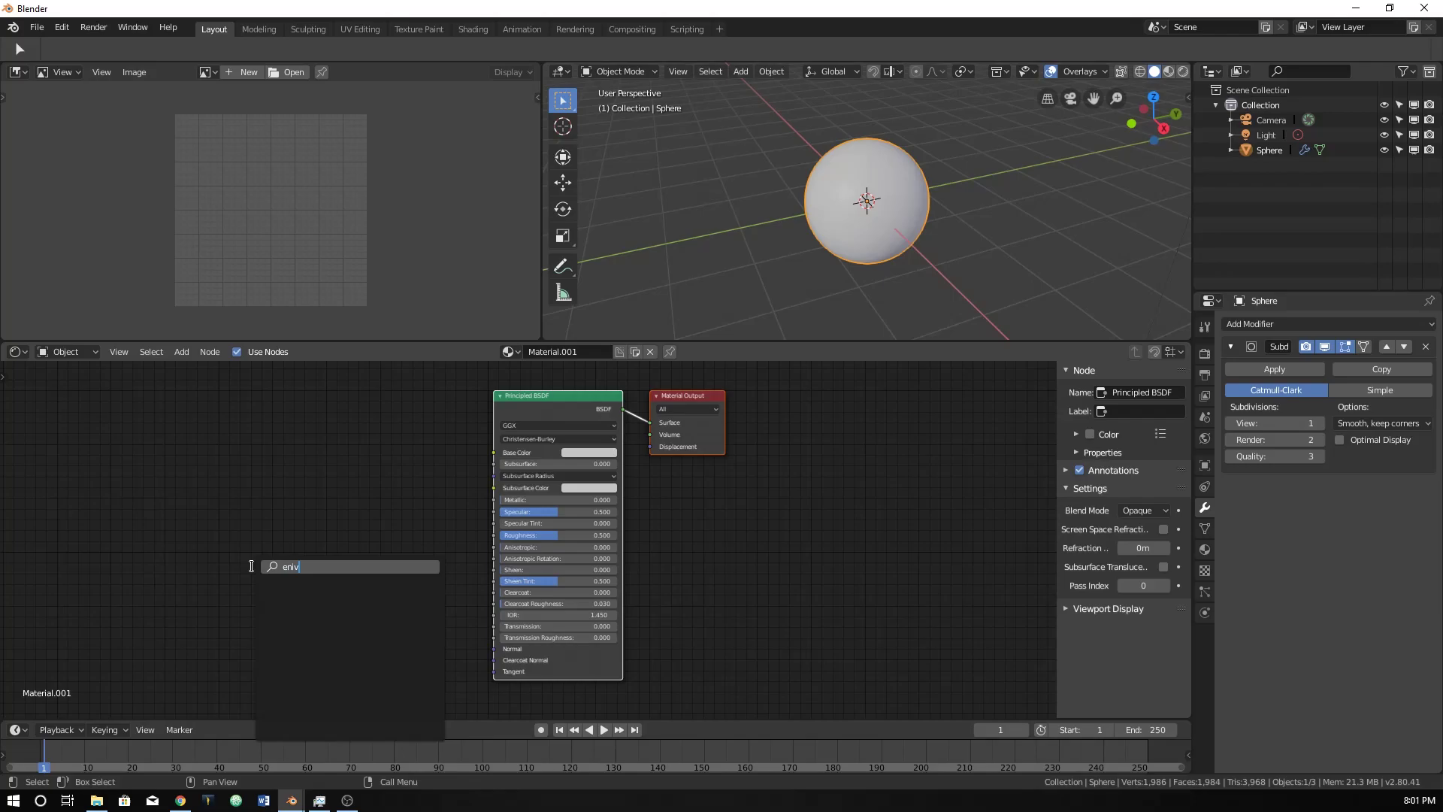
key(BackSpace)
text(v)
key(Return)
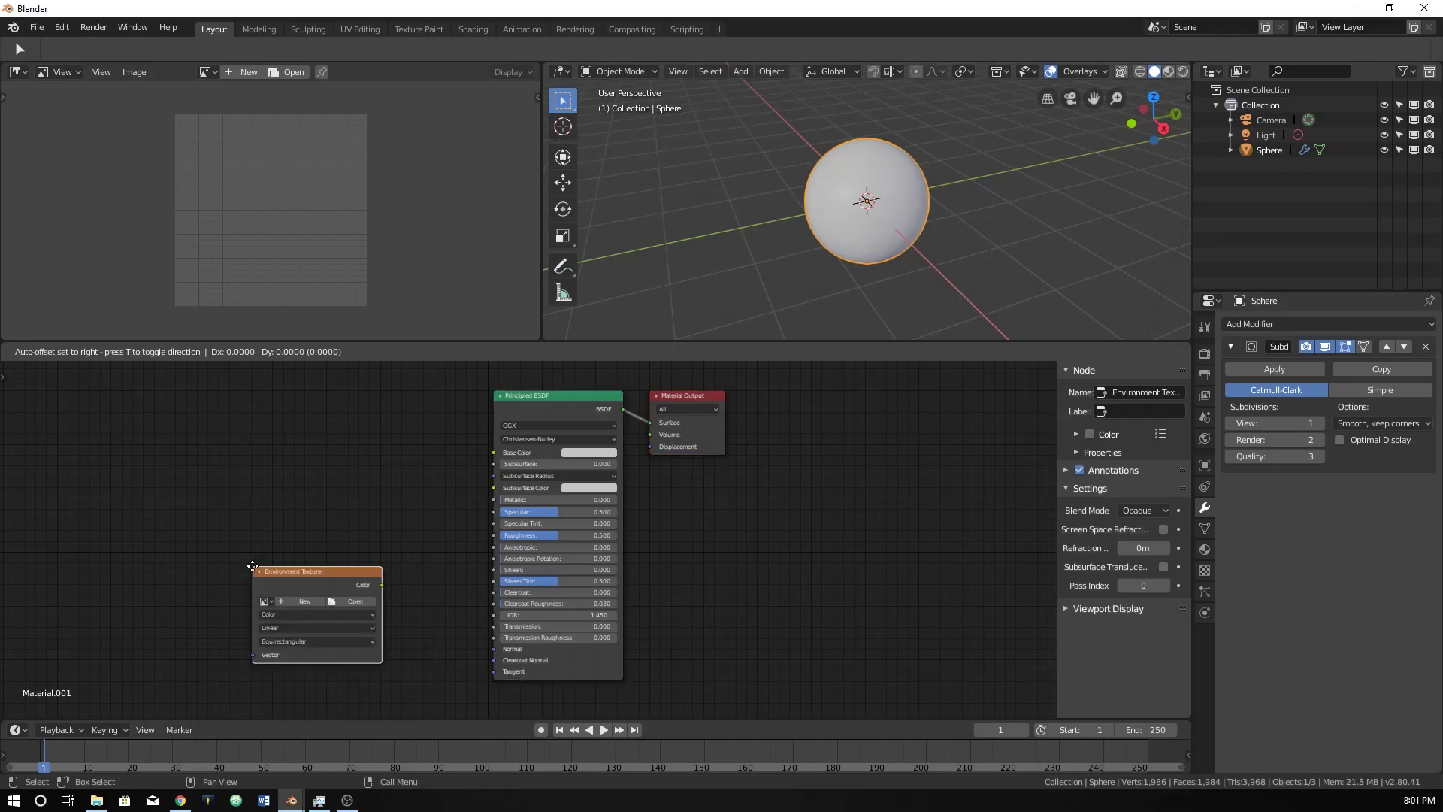
click(224, 468)
drag(308, 475, 263, 446)
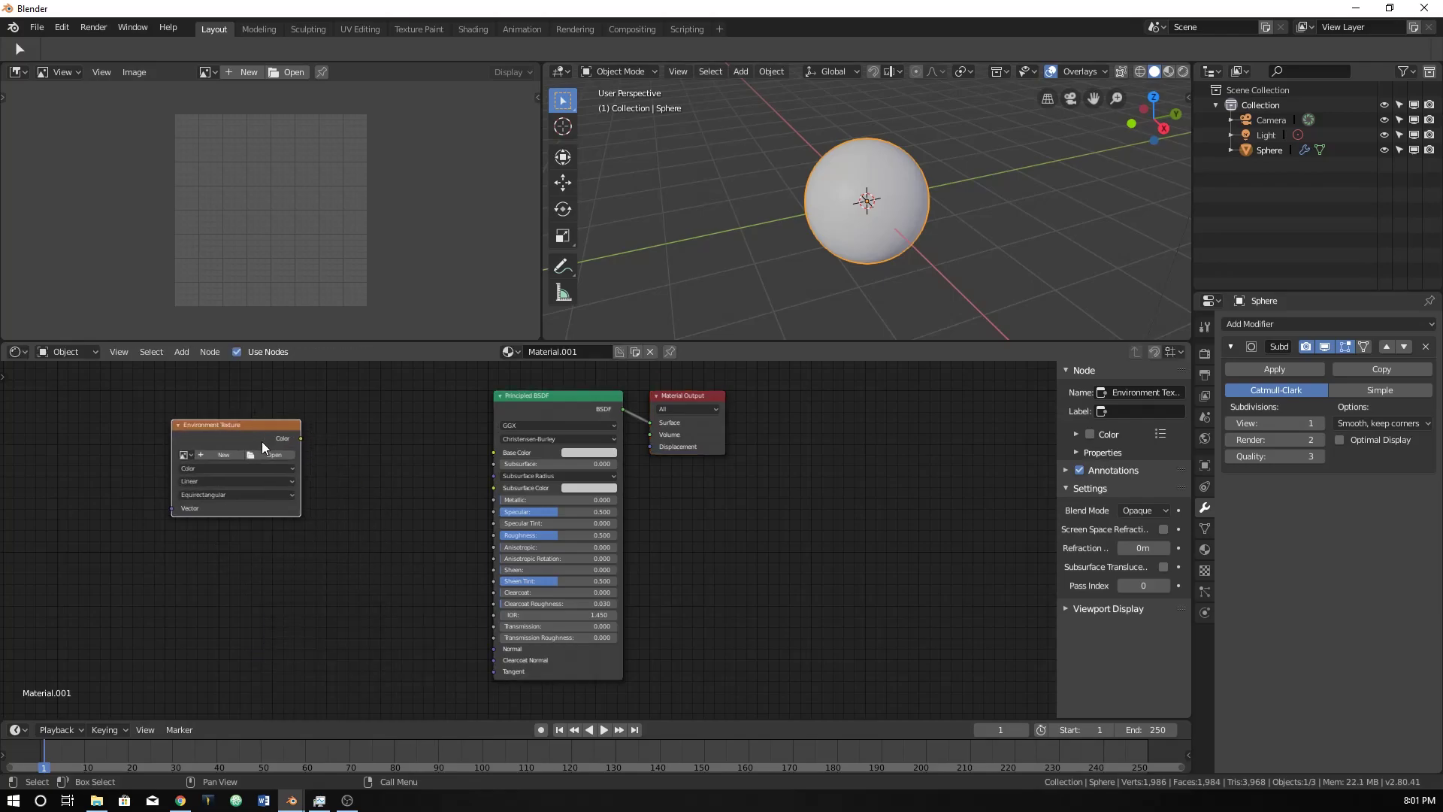
Step: Load earthTexture.jpg from the earth folder into the Environment Texture node
click(269, 454)
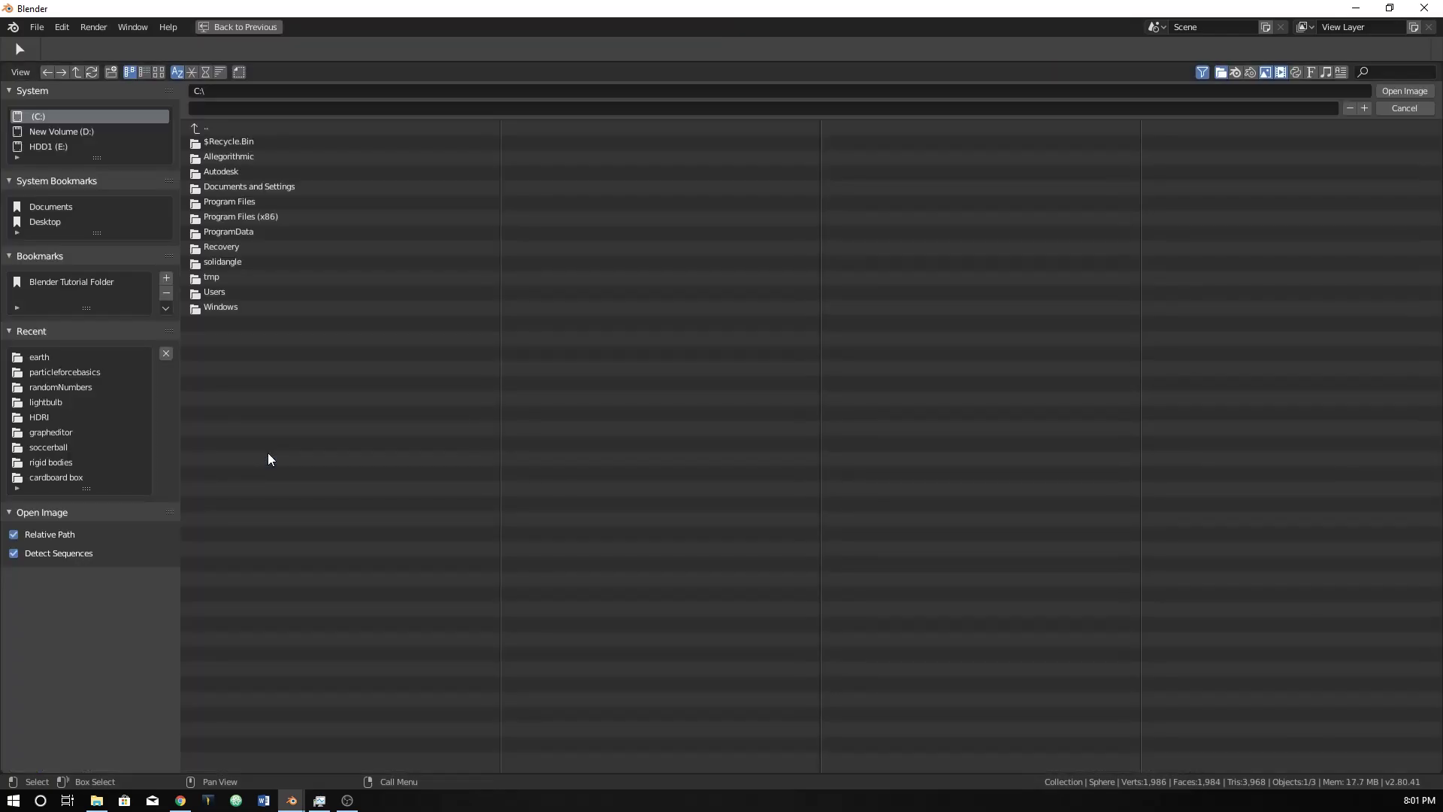
click(72, 283)
double_click(232, 307)
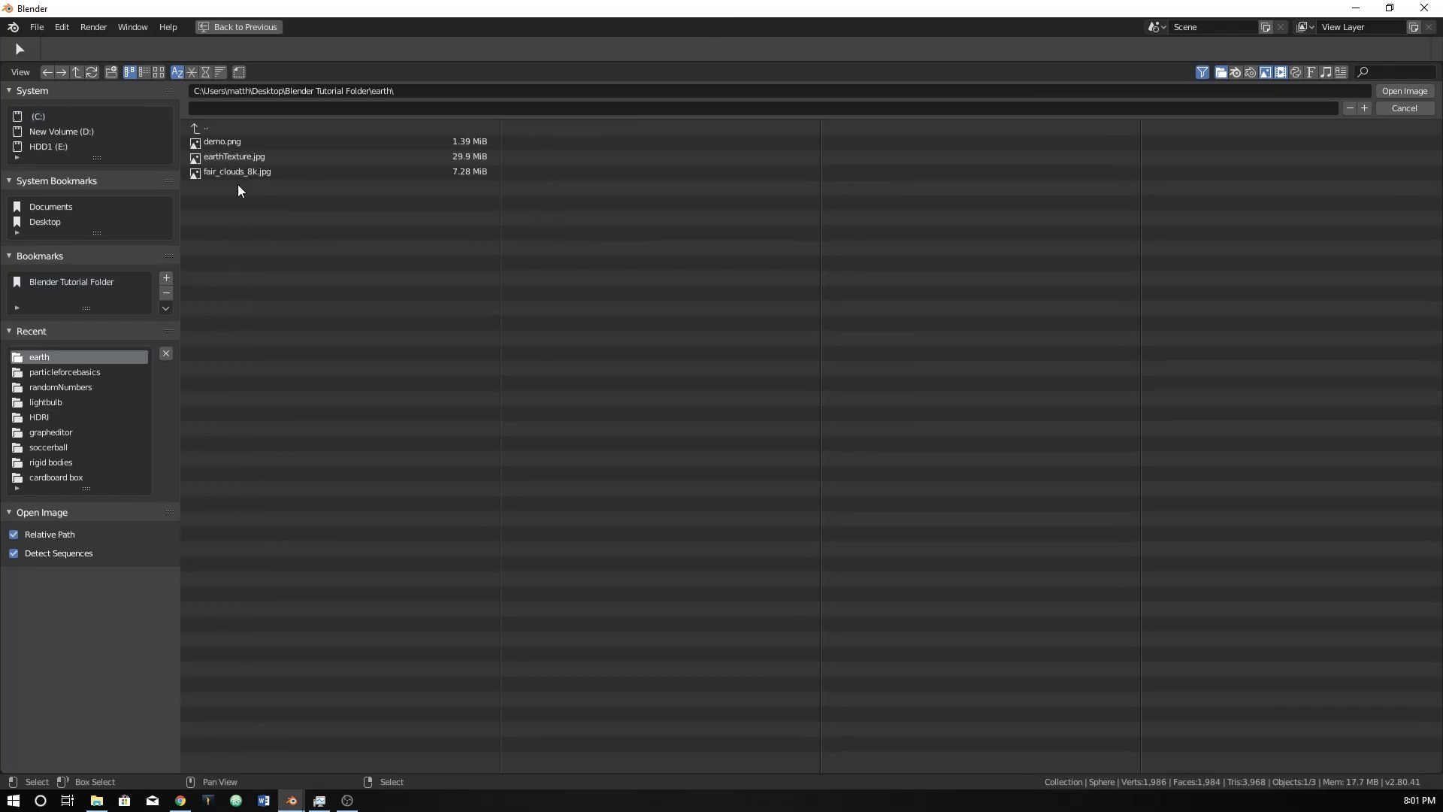
double_click(237, 157)
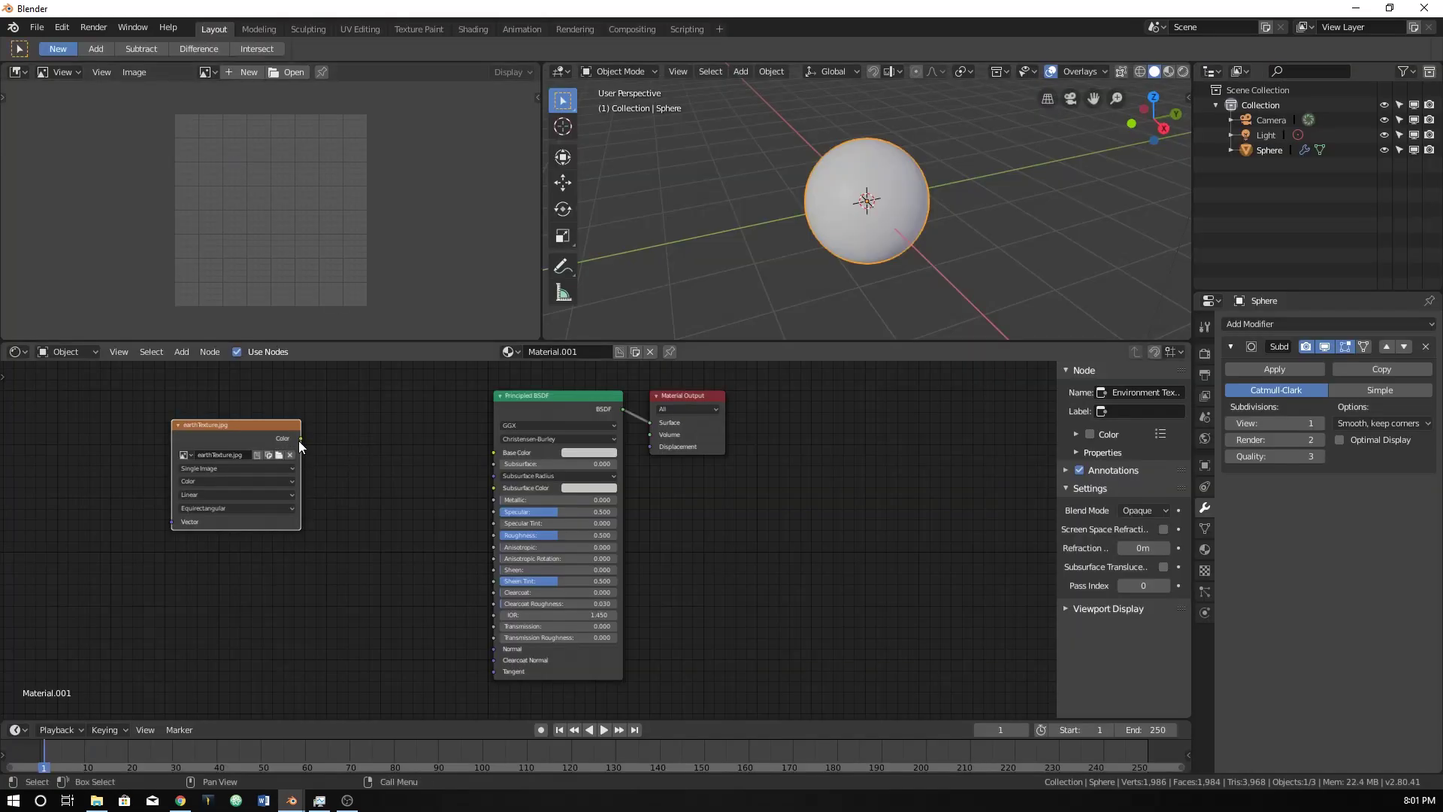
Step: Link the texture's Color output to the Principled BSDF's Base Color
drag(299, 441, 328, 476)
drag(237, 454, 492, 453)
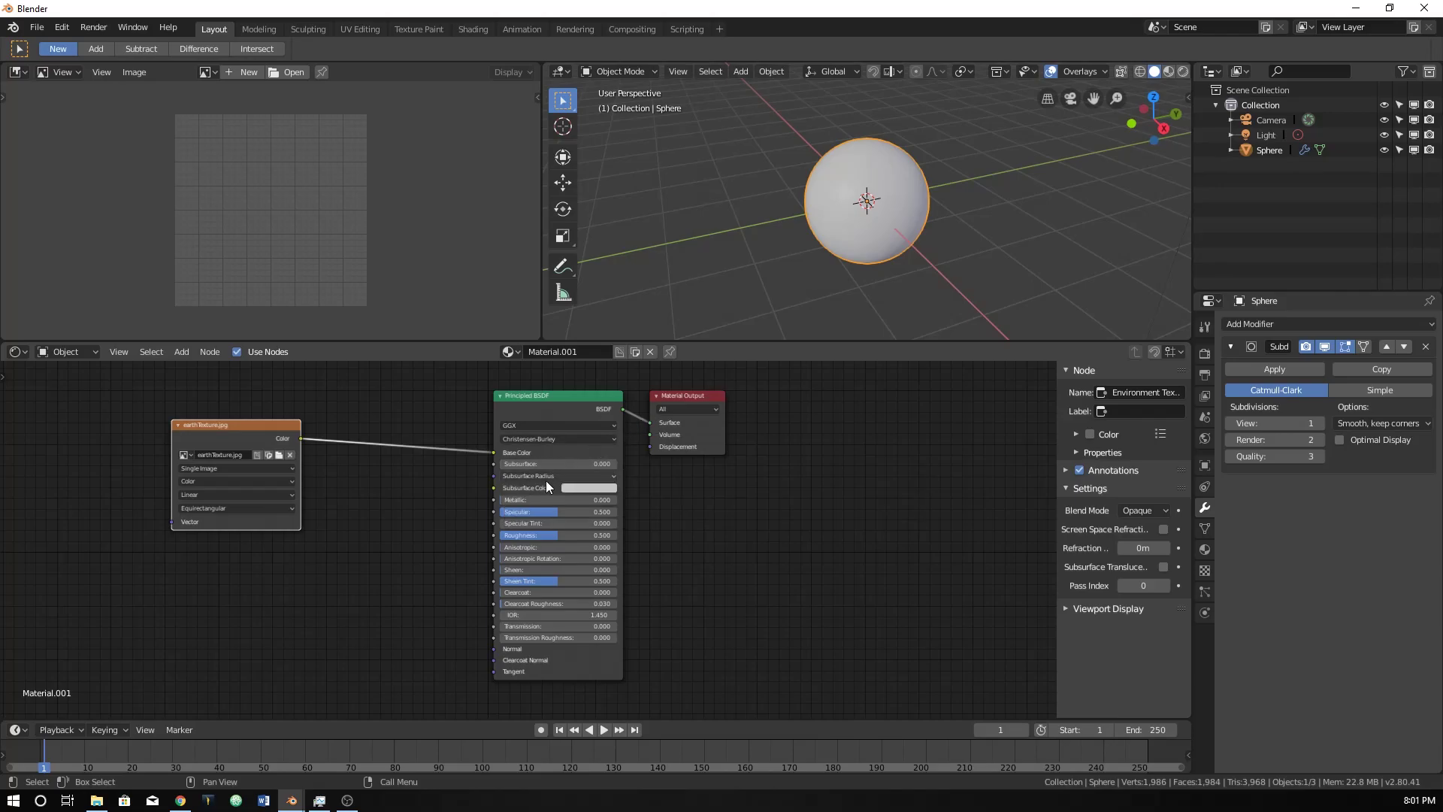
scroll(544, 483, up, 1)
scroll(478, 478, up, 1)
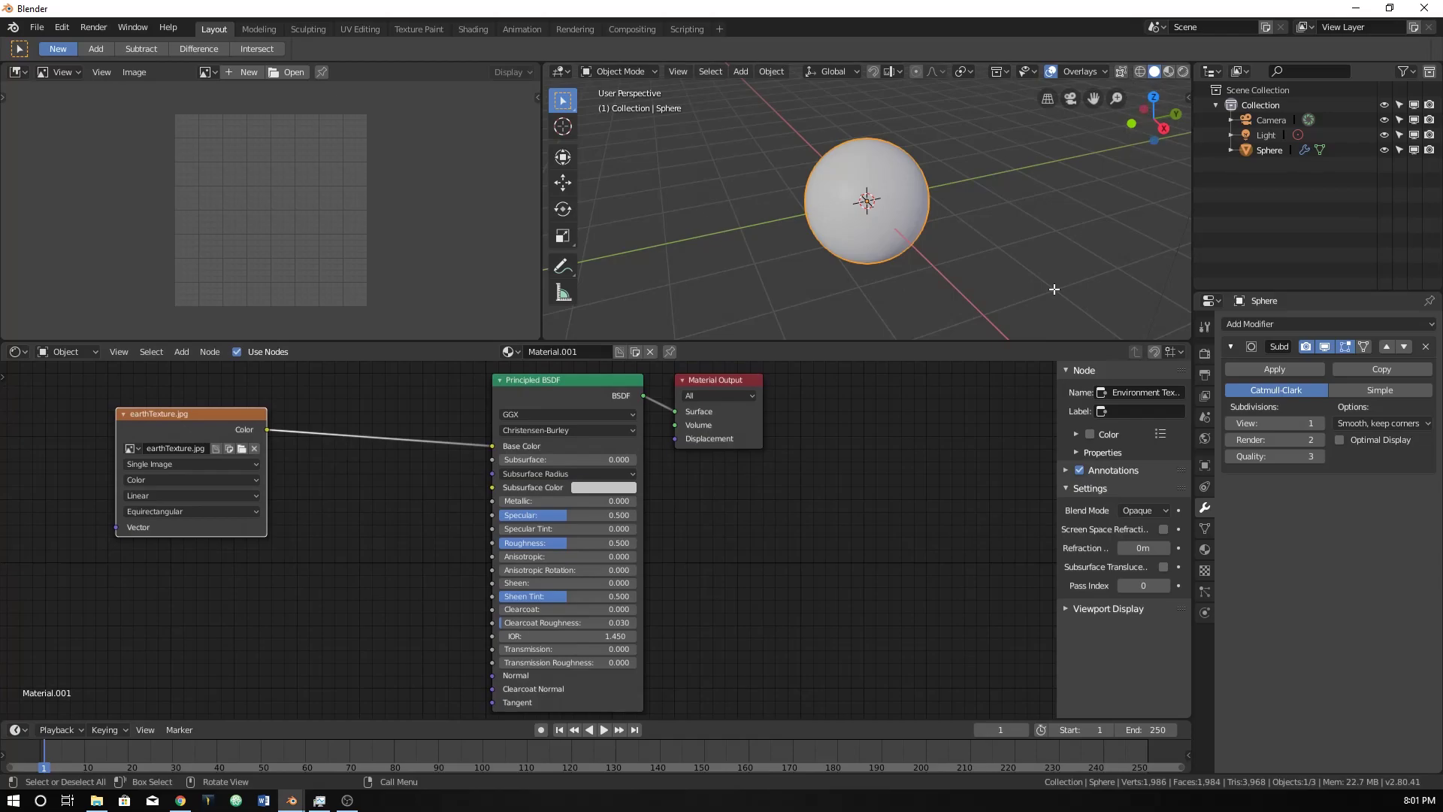
Step: Show the Render Properties and keep Eevee as the render engine
click(1205, 354)
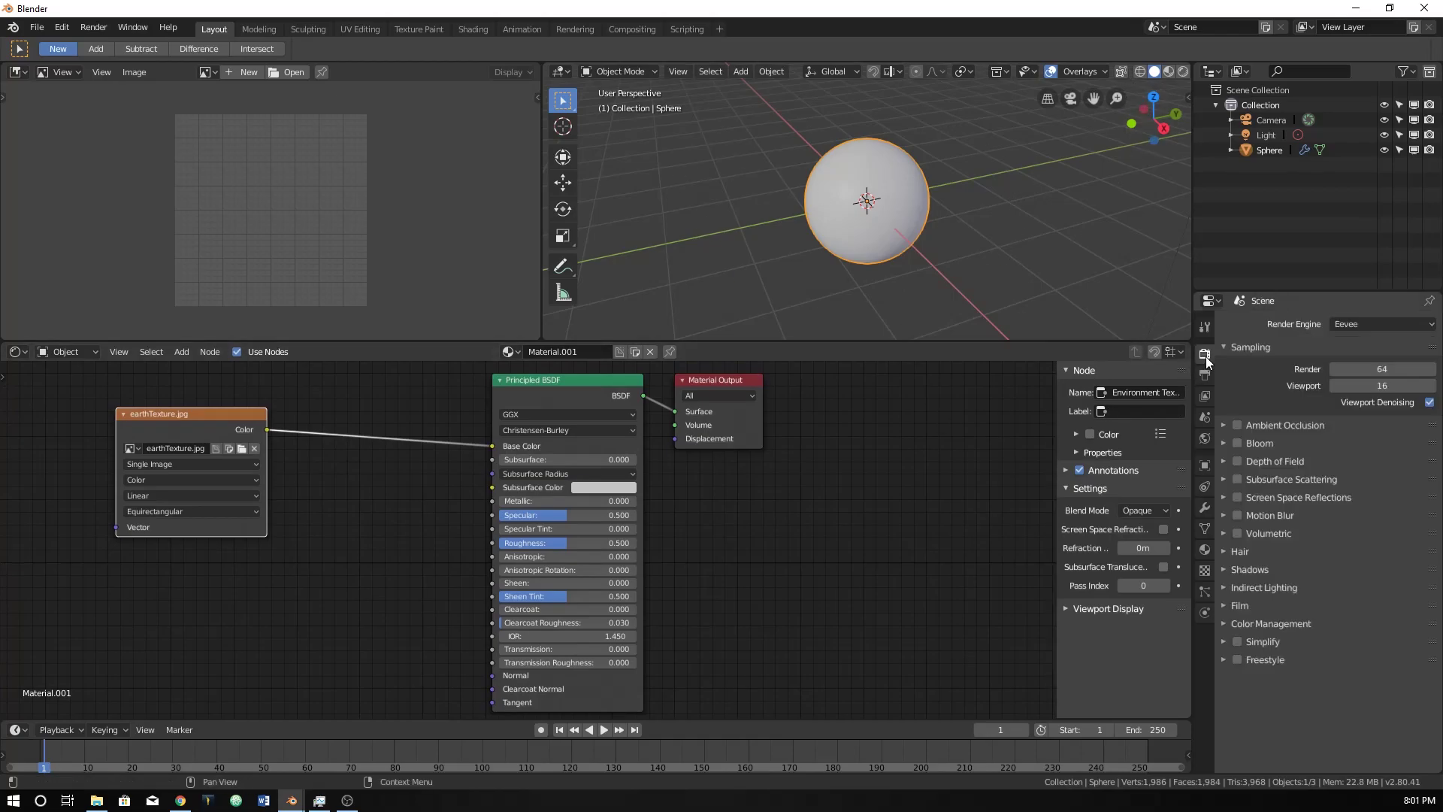
click(1206, 374)
click(1205, 357)
click(1353, 325)
click(1351, 304)
scroll(1156, 75, down, 2)
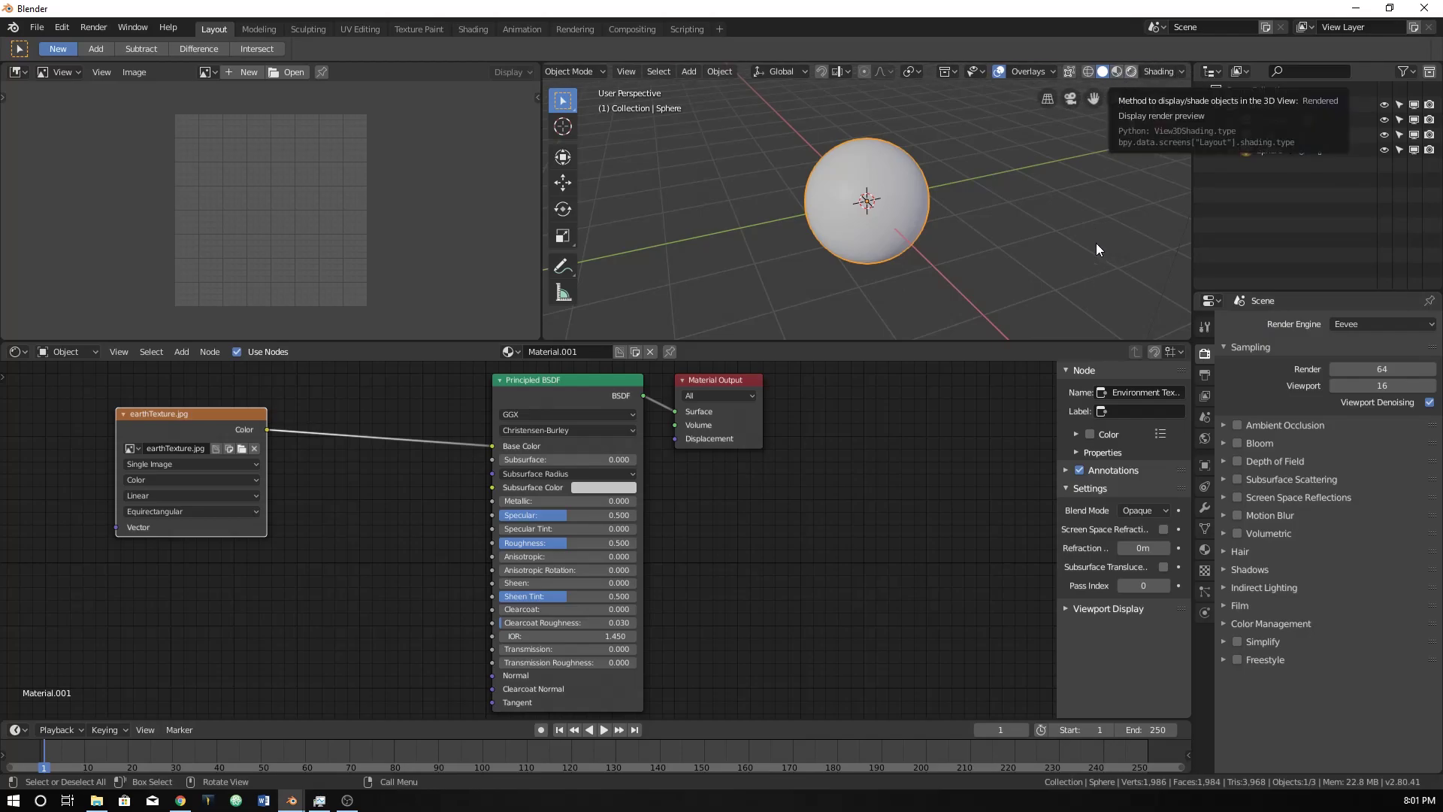
Step: Switch the 3D view to Rendered shading and orbit the globe toward Africa and the Indian Ocean
click(1131, 72)
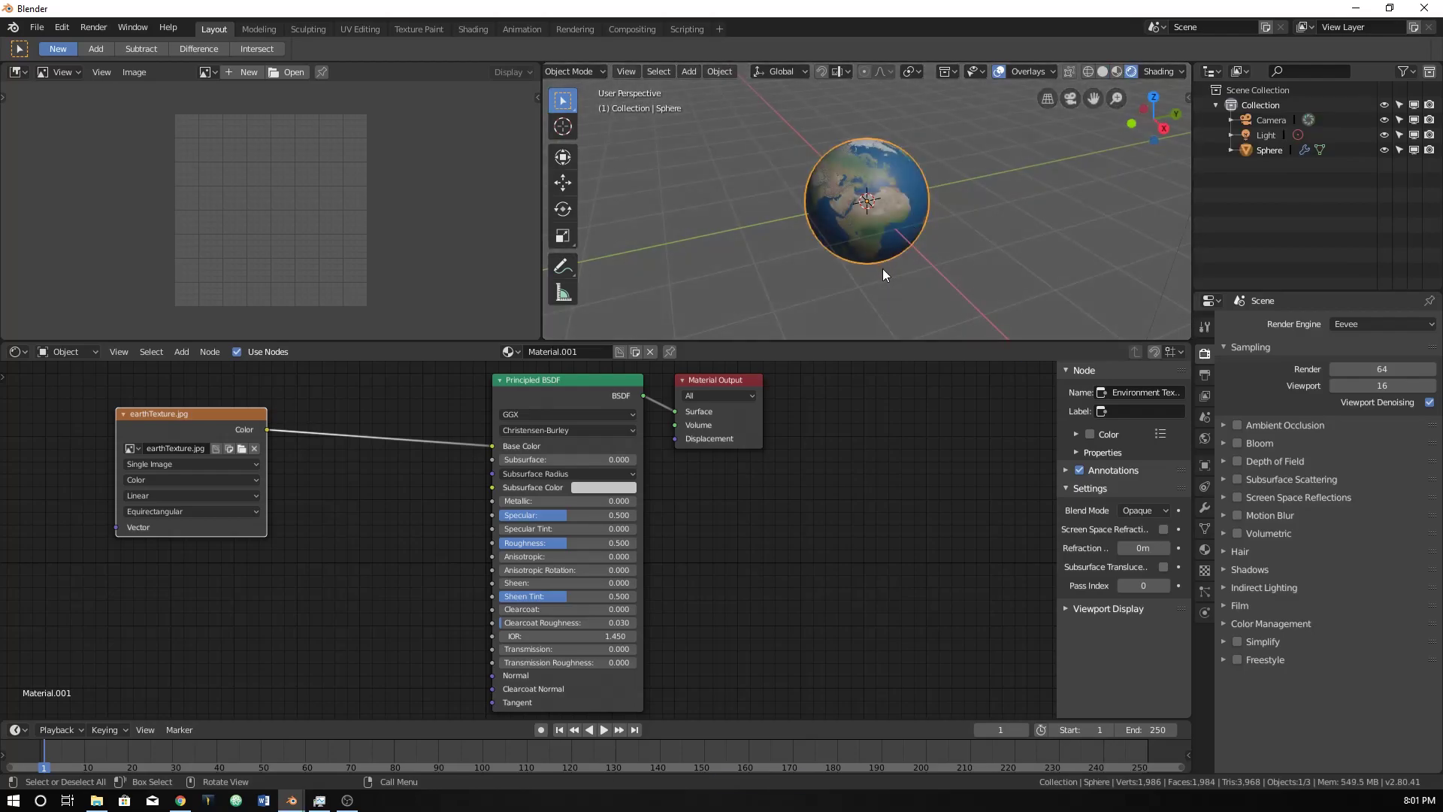
middle_drag(864, 256, 845, 218)
scroll(884, 227, up, 3)
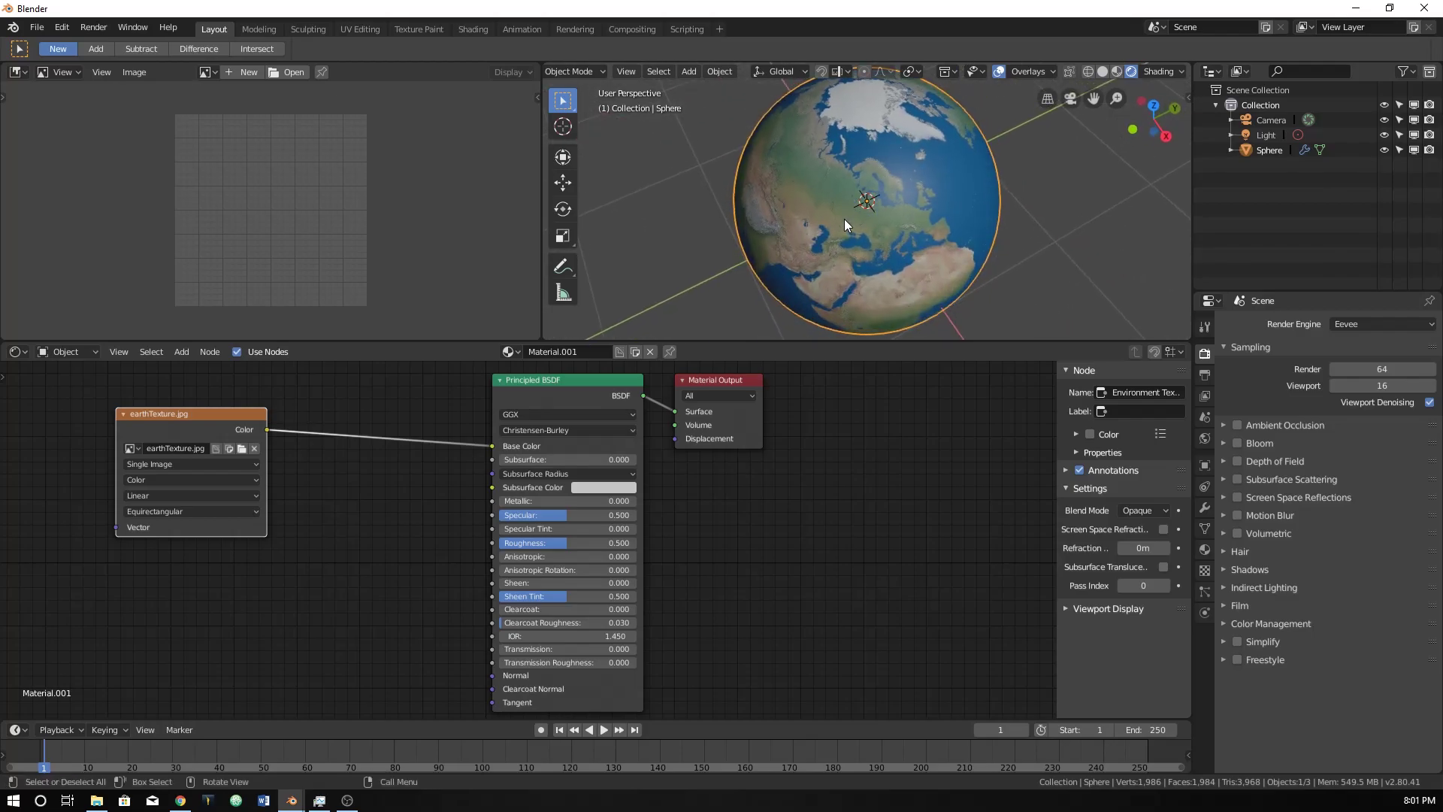
middle_drag(882, 203, 846, 164)
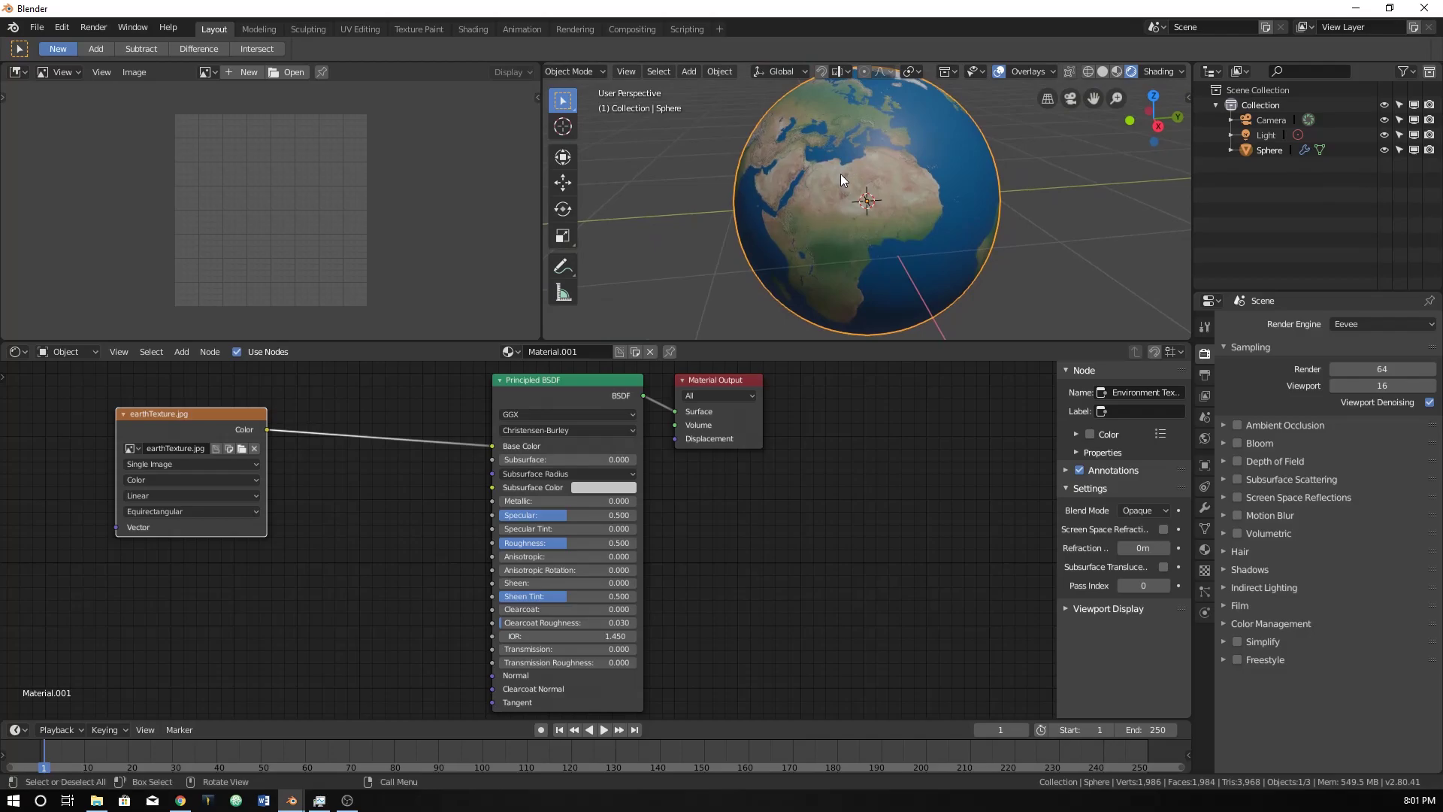
middle_drag(807, 241, 882, 211)
Step: Move the earthTexture.jpg node to the left edge of the node editor
middle_drag(344, 573, 358, 581)
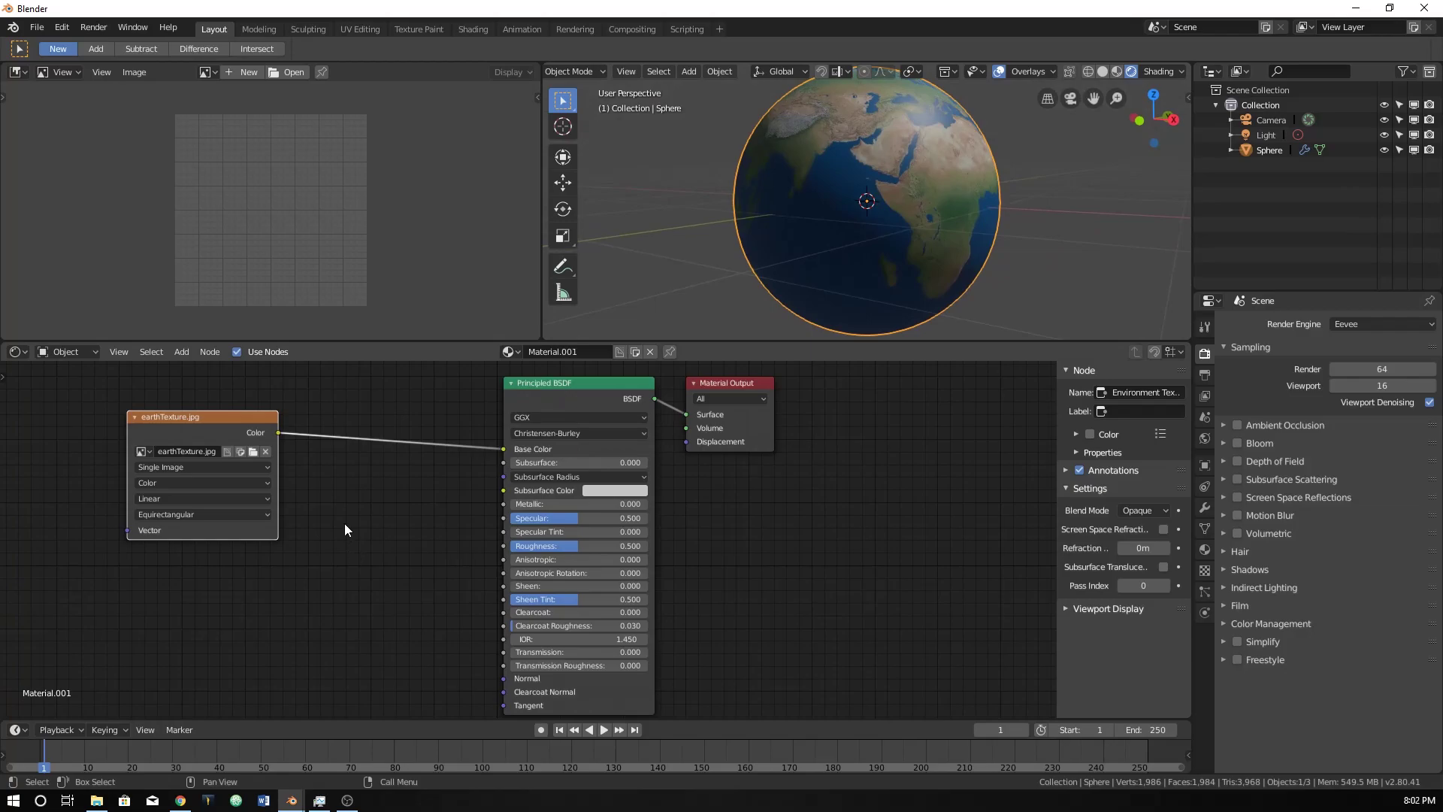
middle_drag(346, 526, 320, 518)
drag(202, 426, 107, 434)
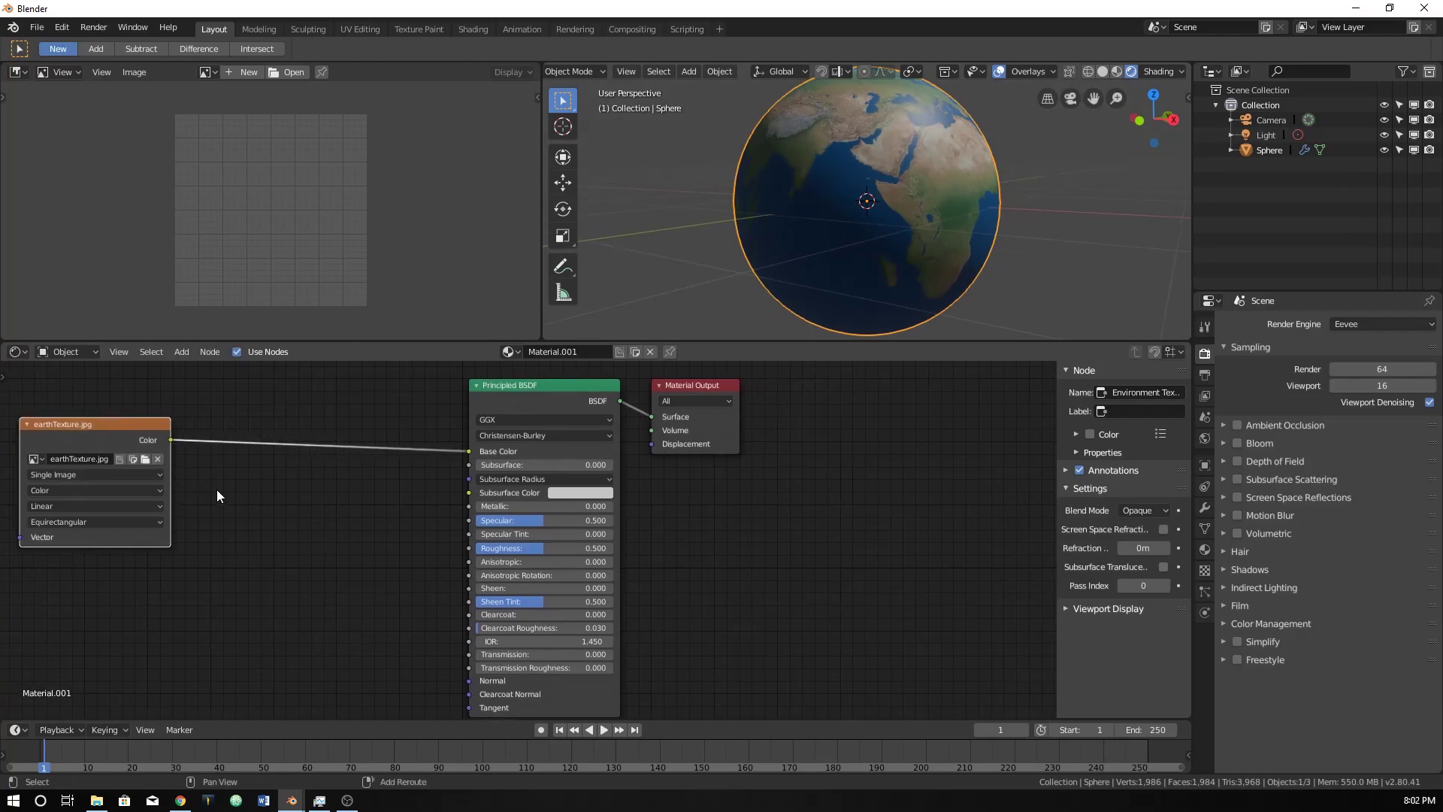
Step: Add a Hue Saturation Value node fed by the earth texture's Color
key(shift+a)
click(216, 490)
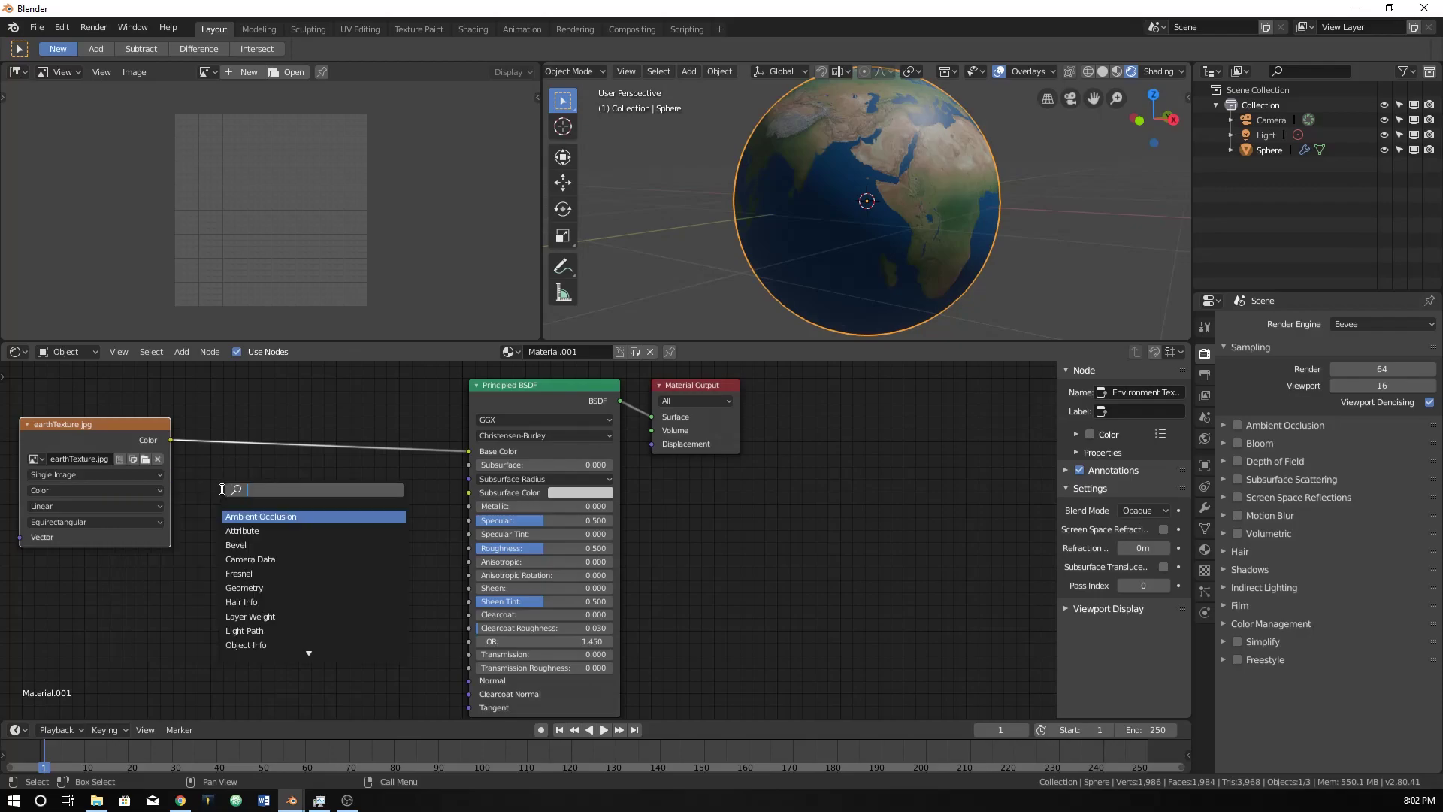
text(hu)
key(Return)
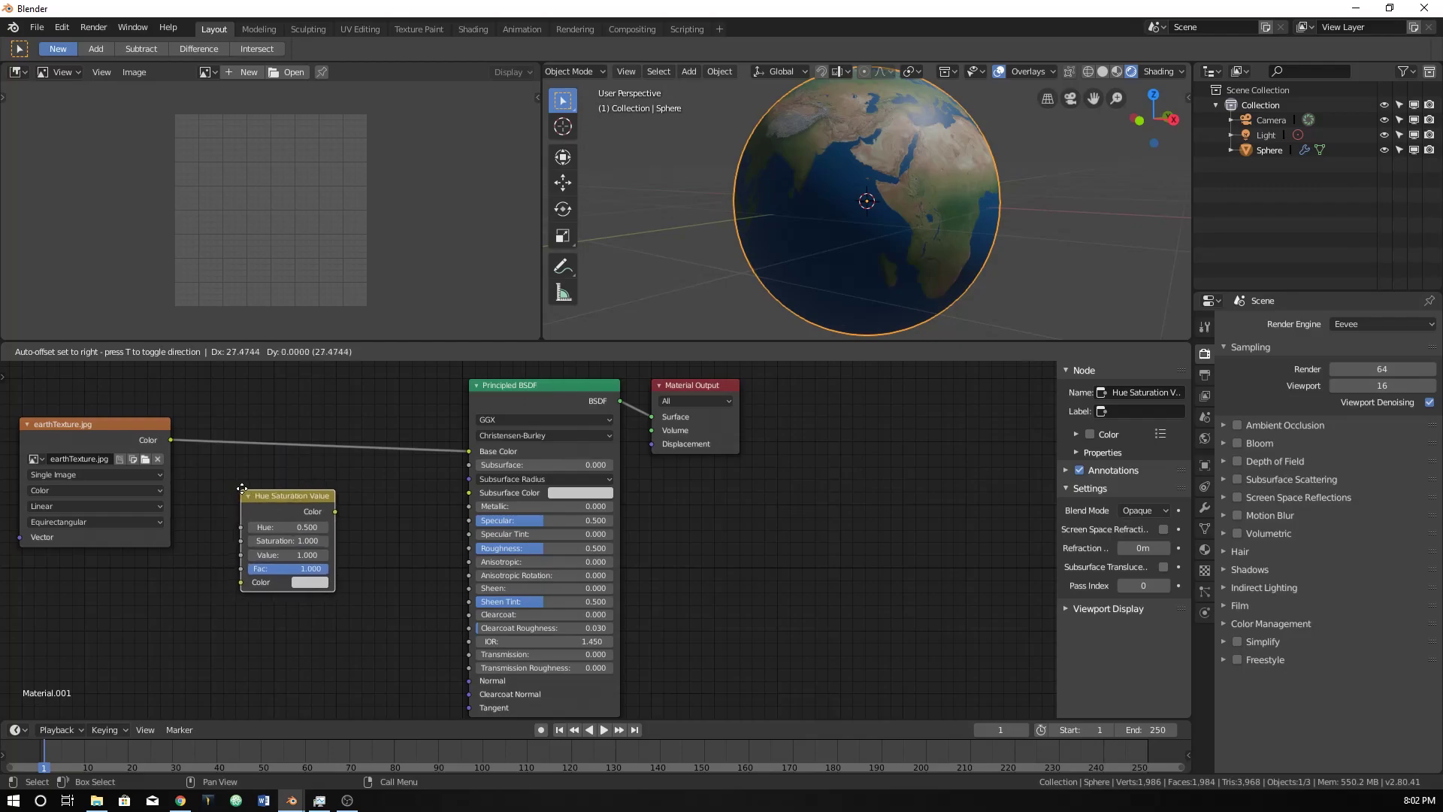
click(242, 491)
drag(171, 440, 243, 584)
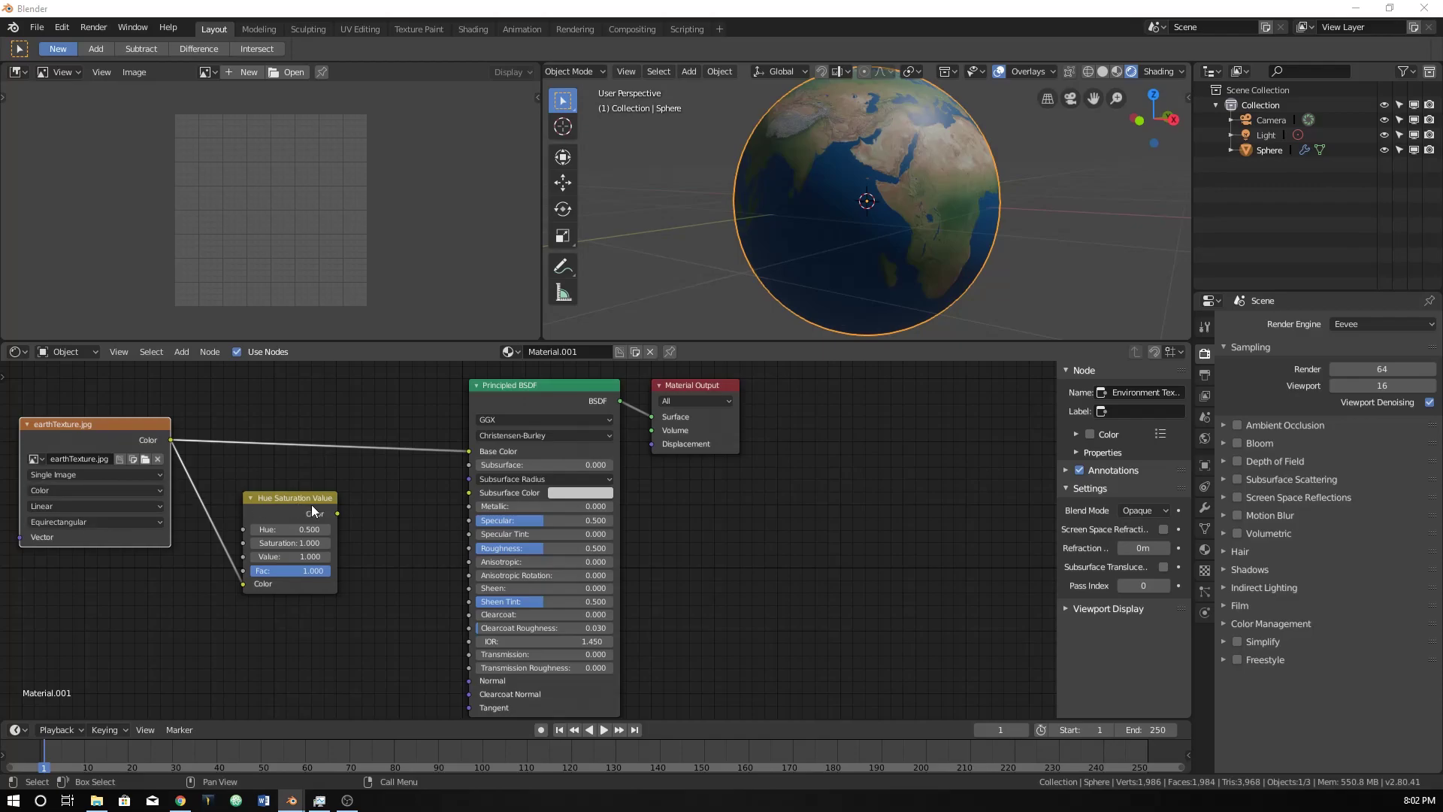
Step: Connect the Hue Saturation Value output to Specular and Roughness
drag(338, 514, 468, 517)
mouse_move(338, 514)
mouse_down()
mouse_move(442, 553)
mouse_move(455, 542)
mouse_up()
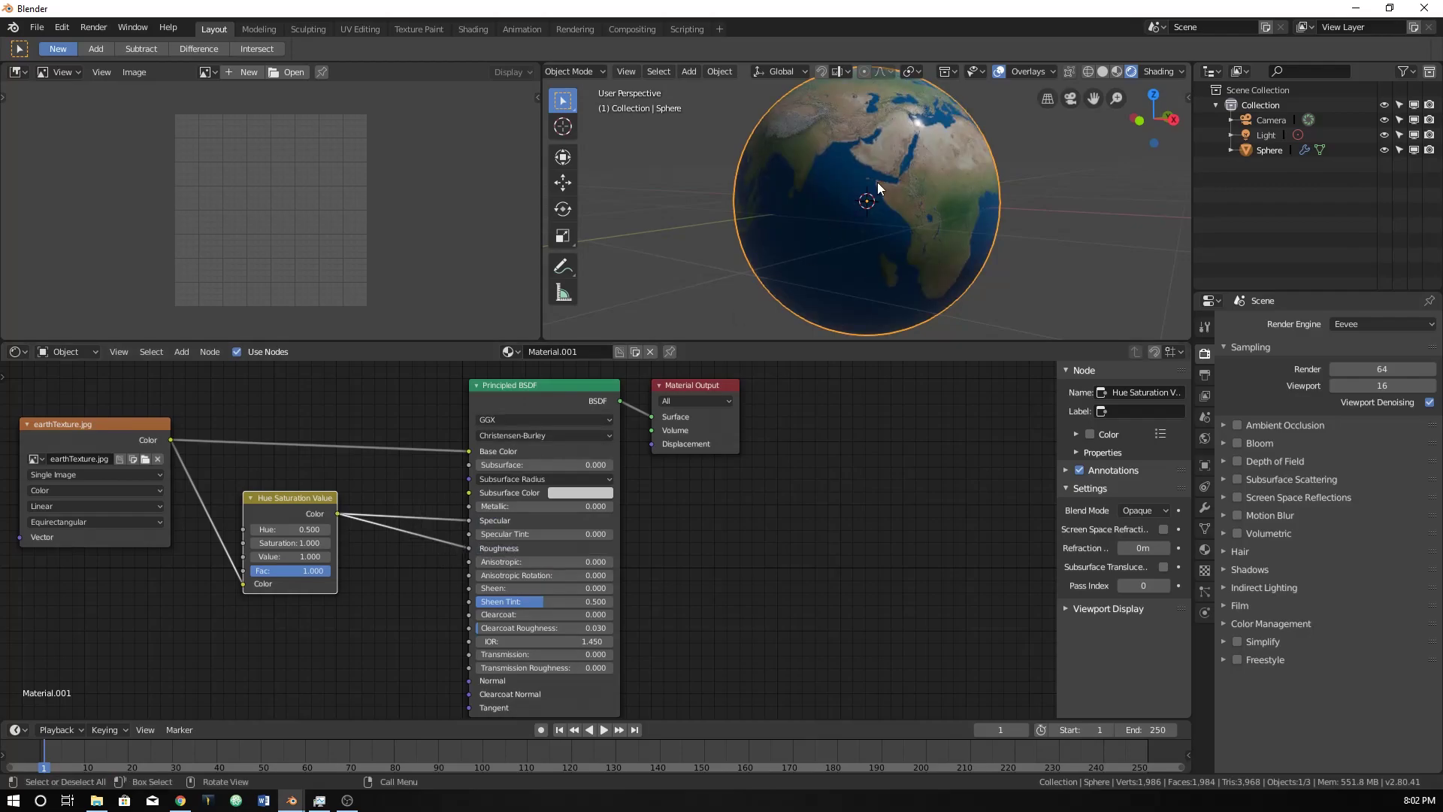
scroll(922, 159, up, 4)
shift+middle_drag(922, 161, 898, 202)
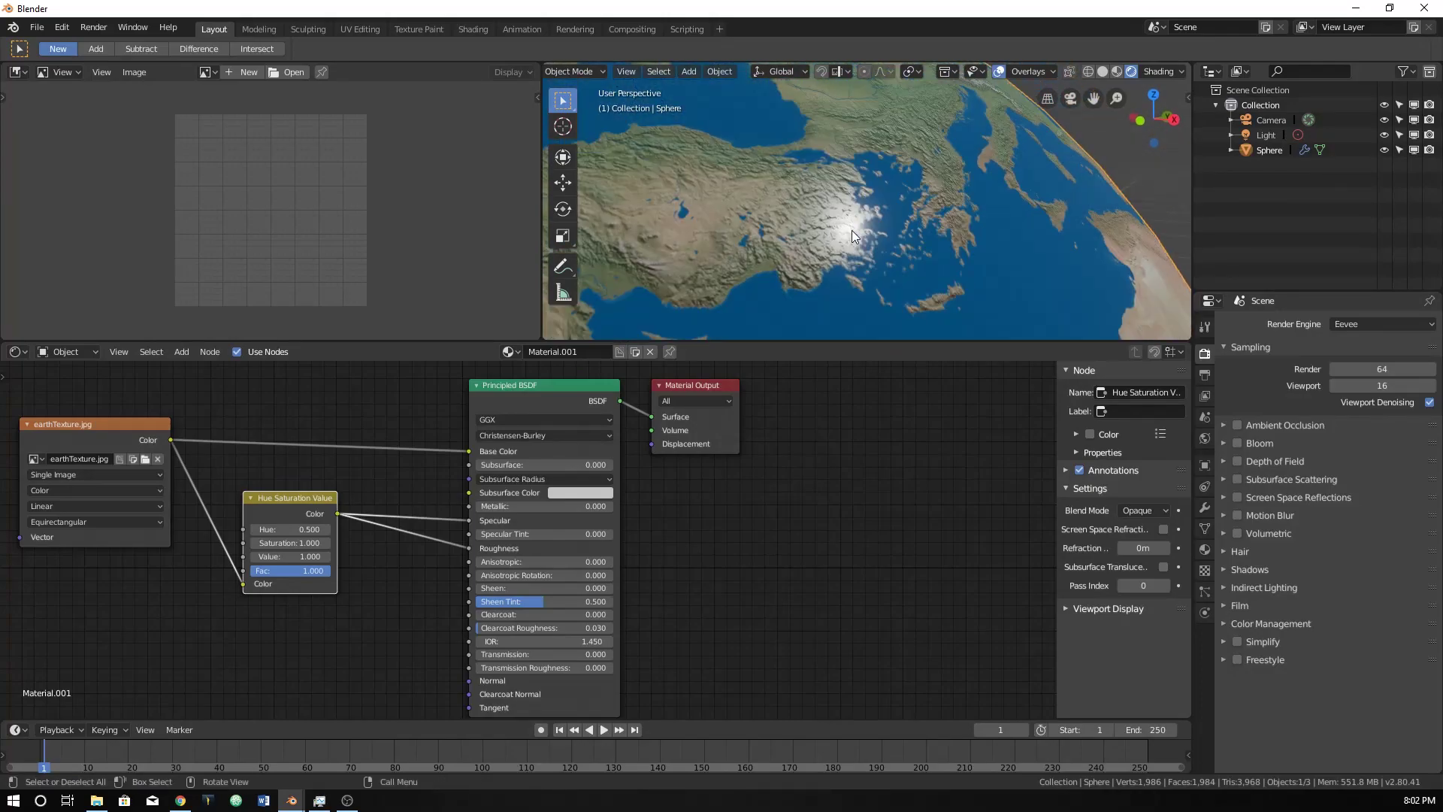
scroll(853, 238, up, 2)
scroll(851, 245, down, 3)
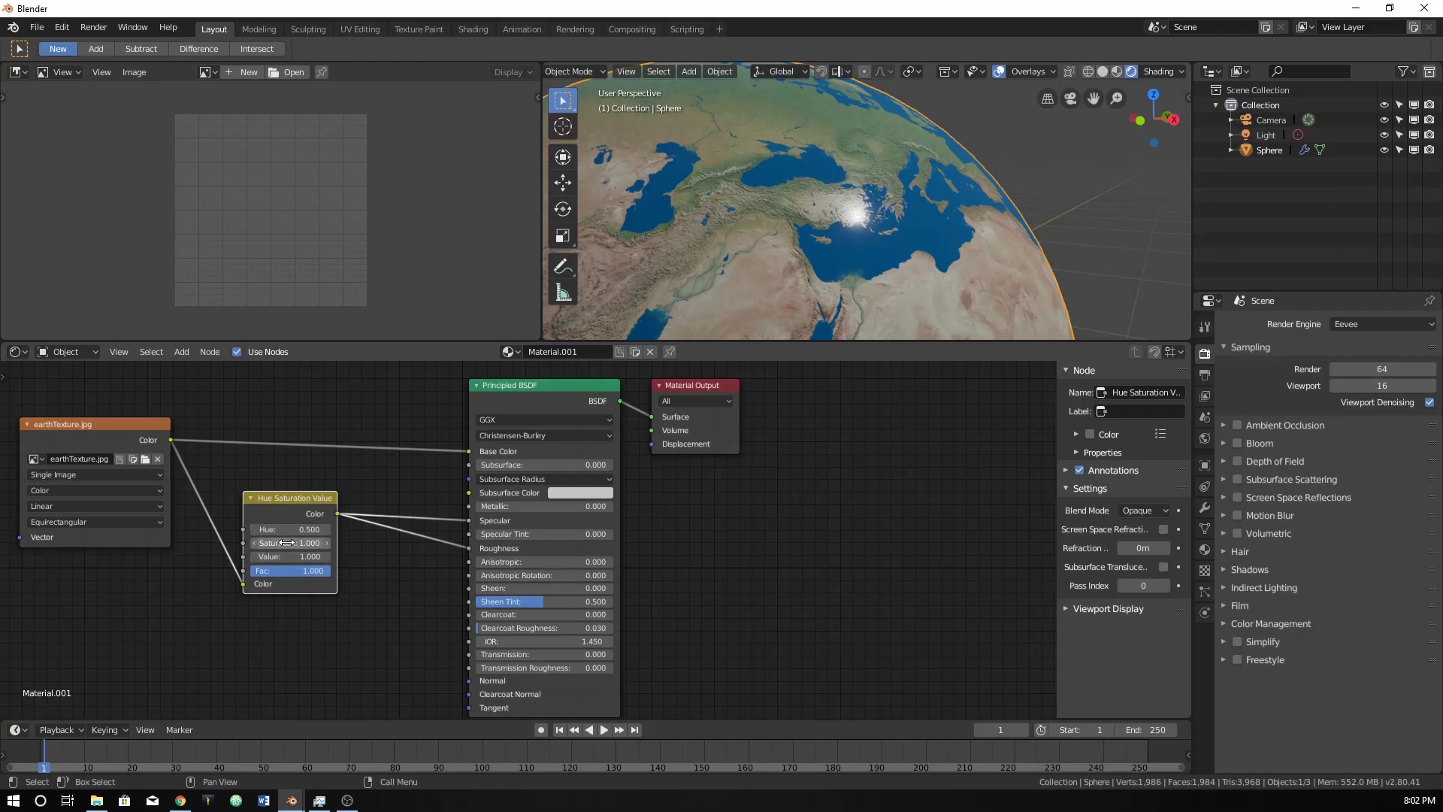
Step: Set Saturation to 0 and route the node's output into Base Color
drag(289, 543, 248, 543)
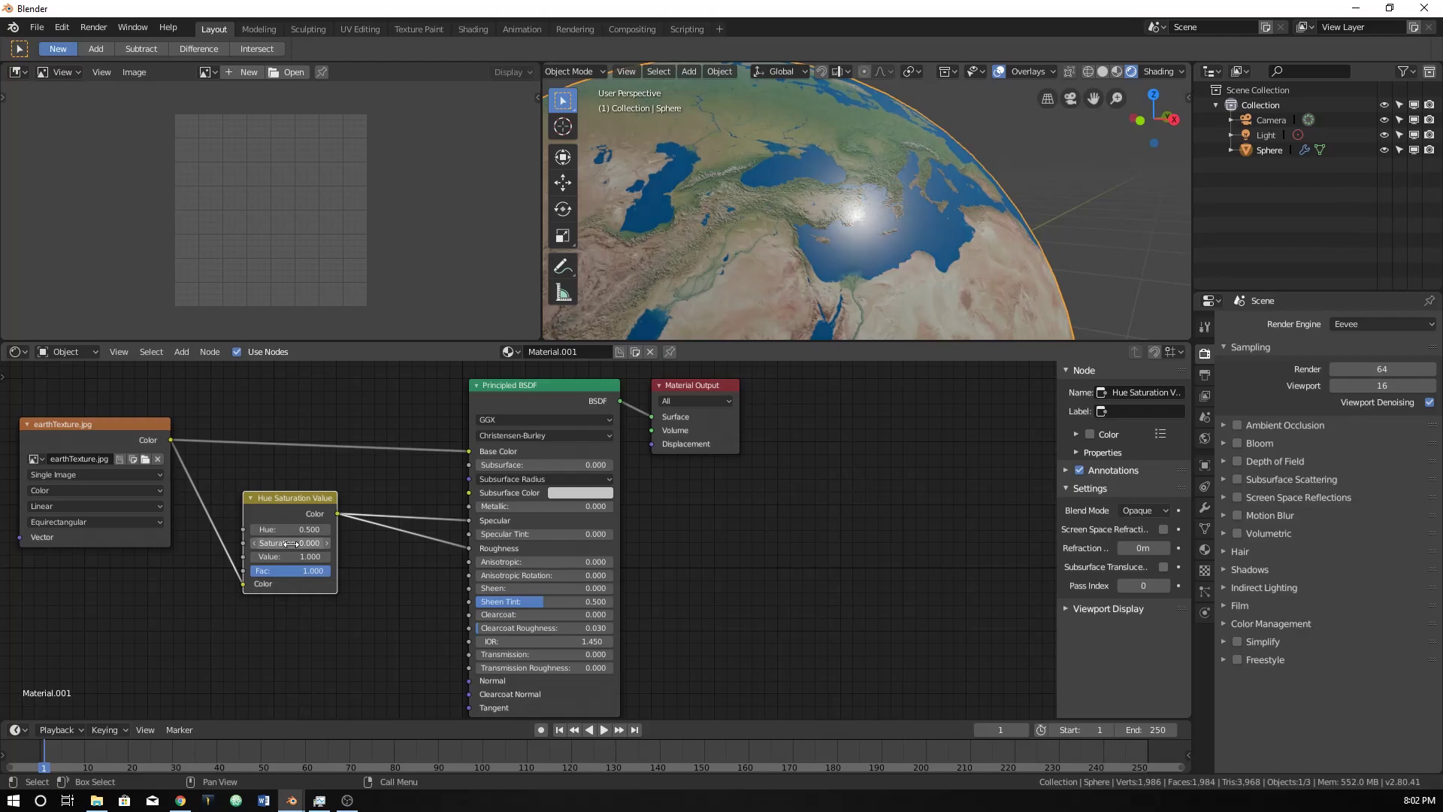
drag(337, 513, 470, 451)
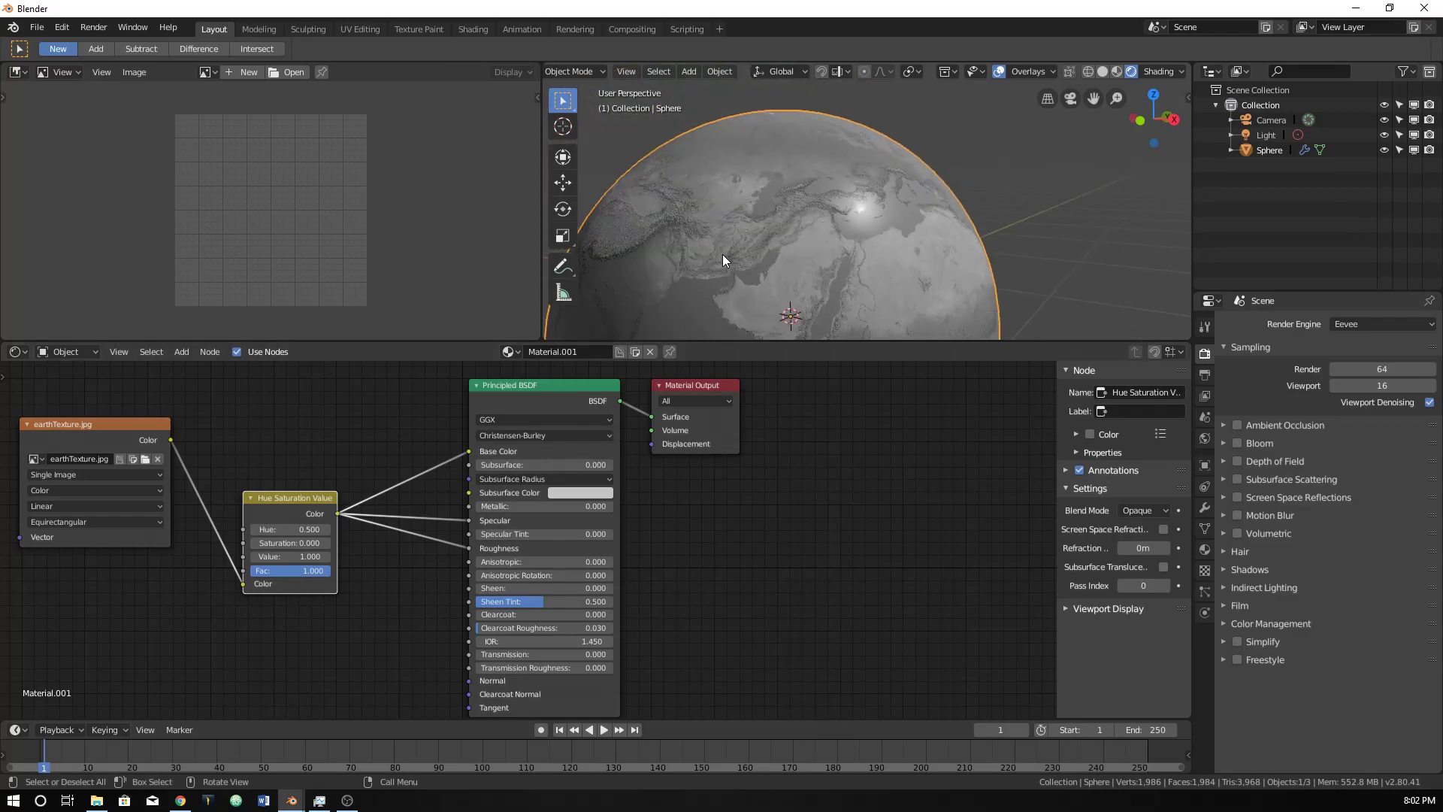
scroll(723, 254, down, 6)
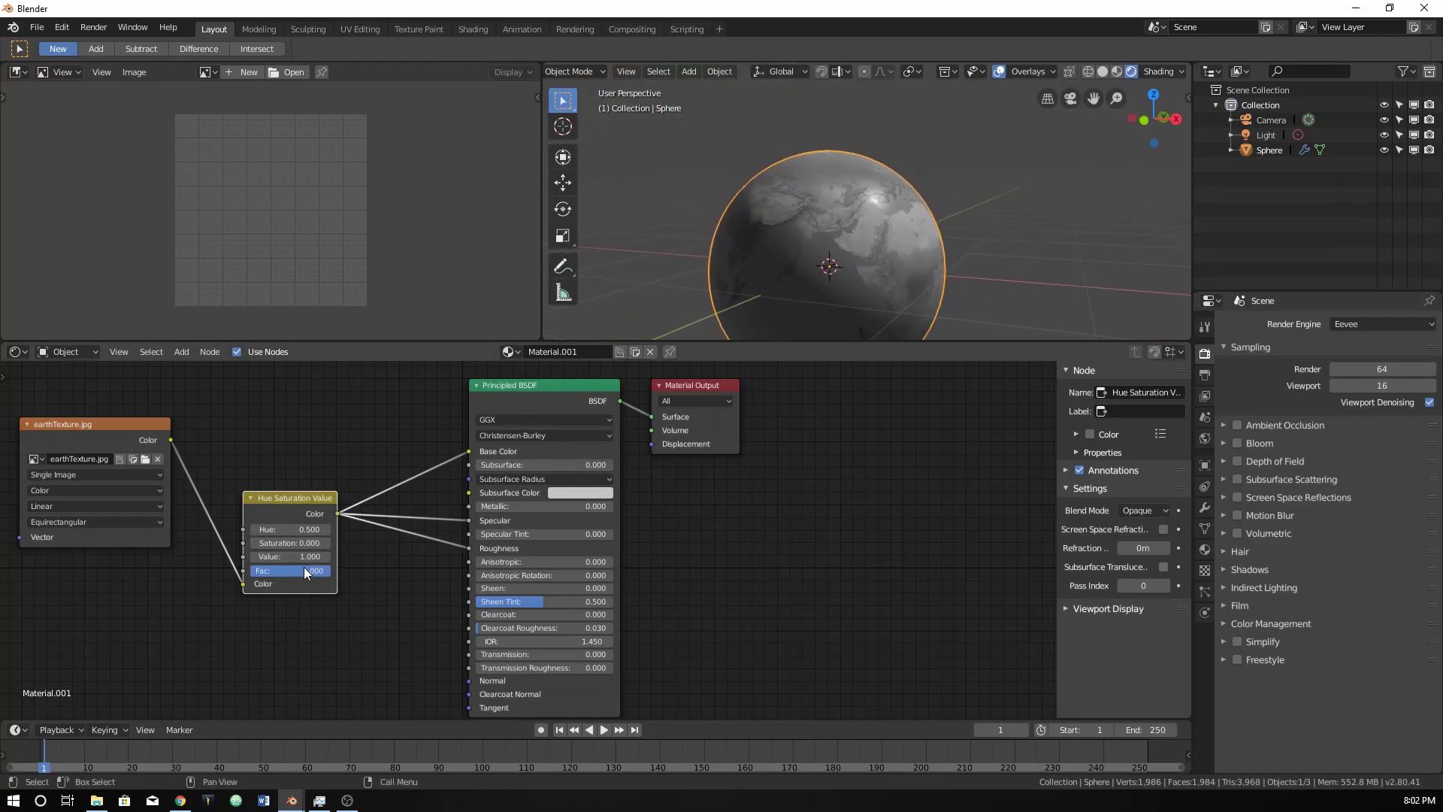
Step: Drop a Bright/Contrast node on the texture-to-HSV link and set Contrast to 1.600
key(shift+a)
click(173, 583)
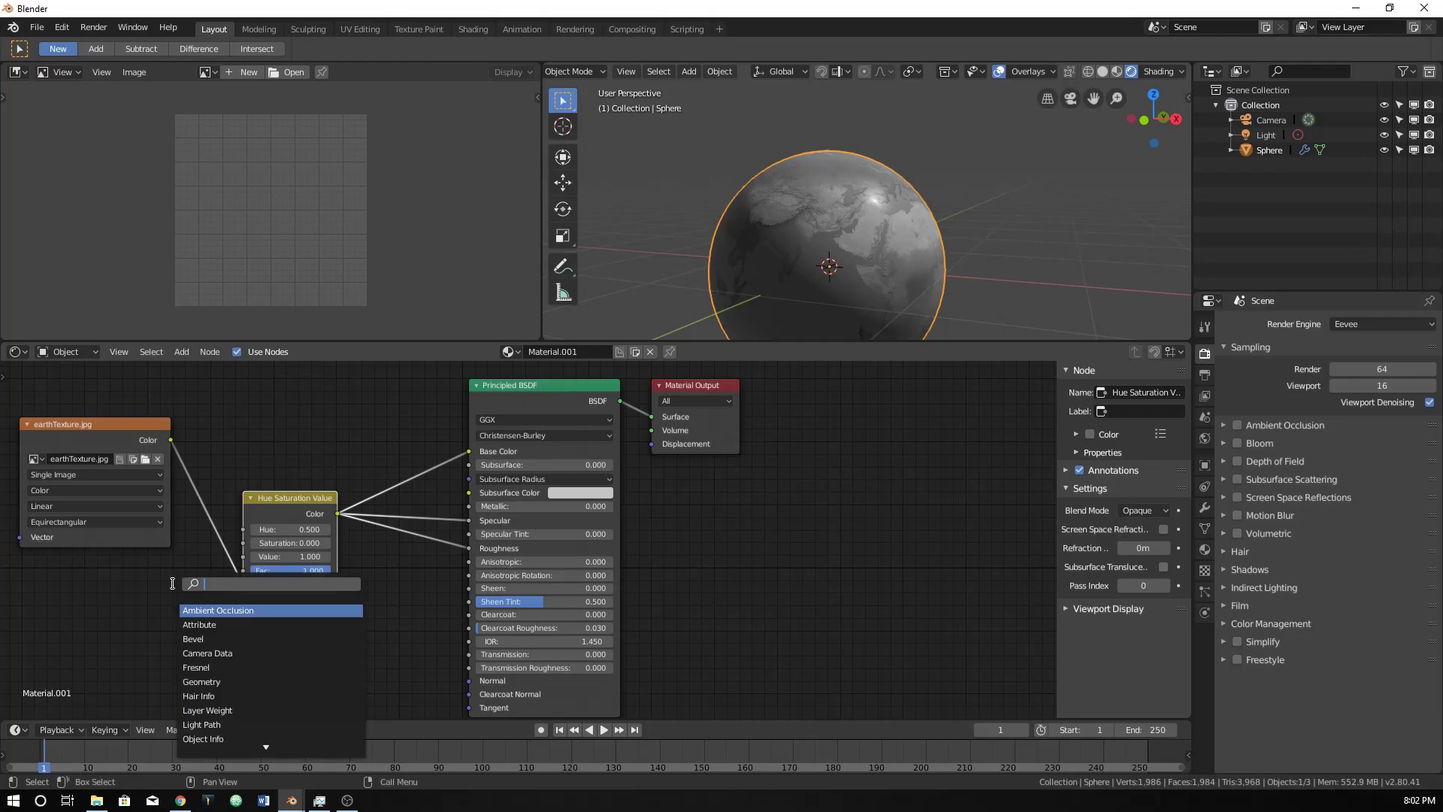
text(bright)
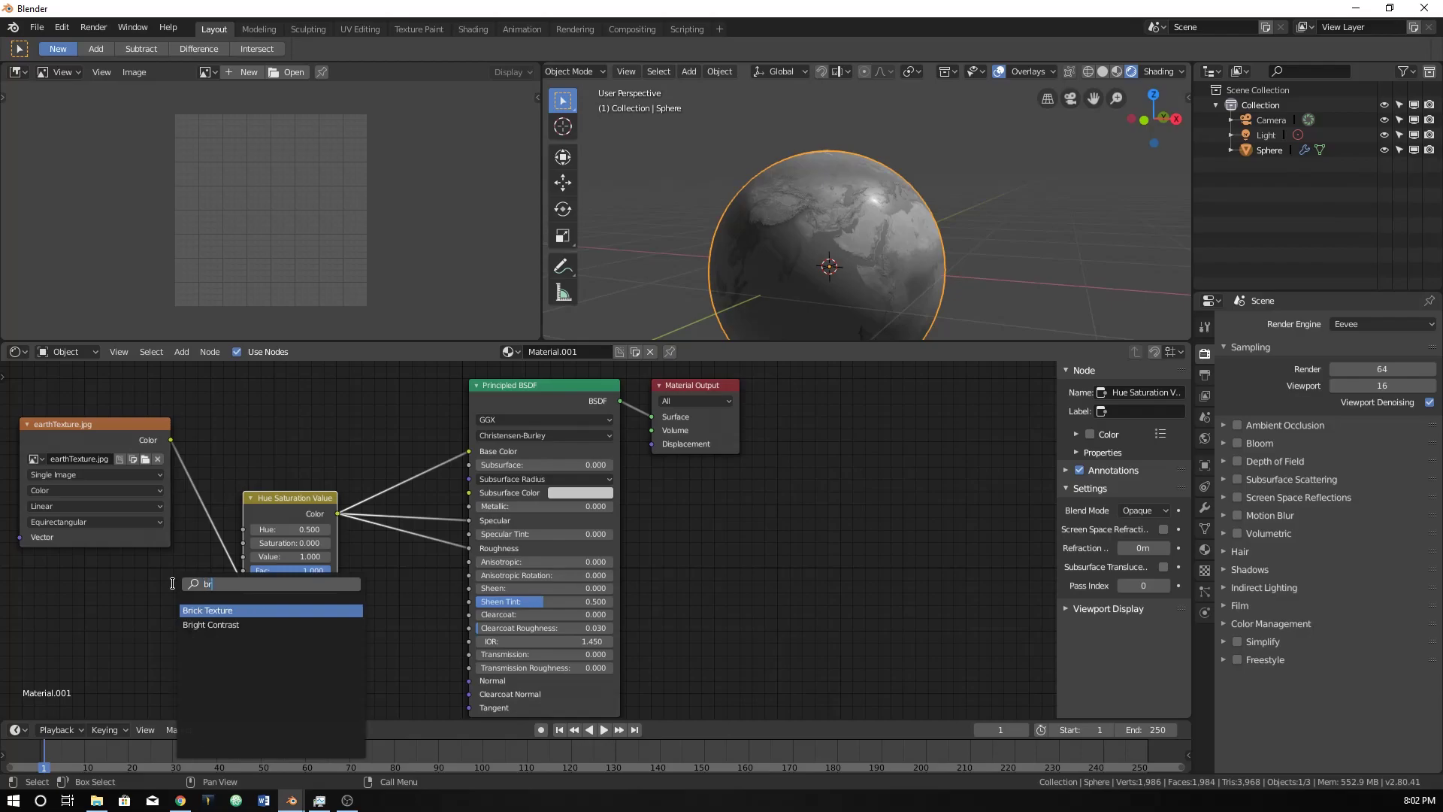
key(Return)
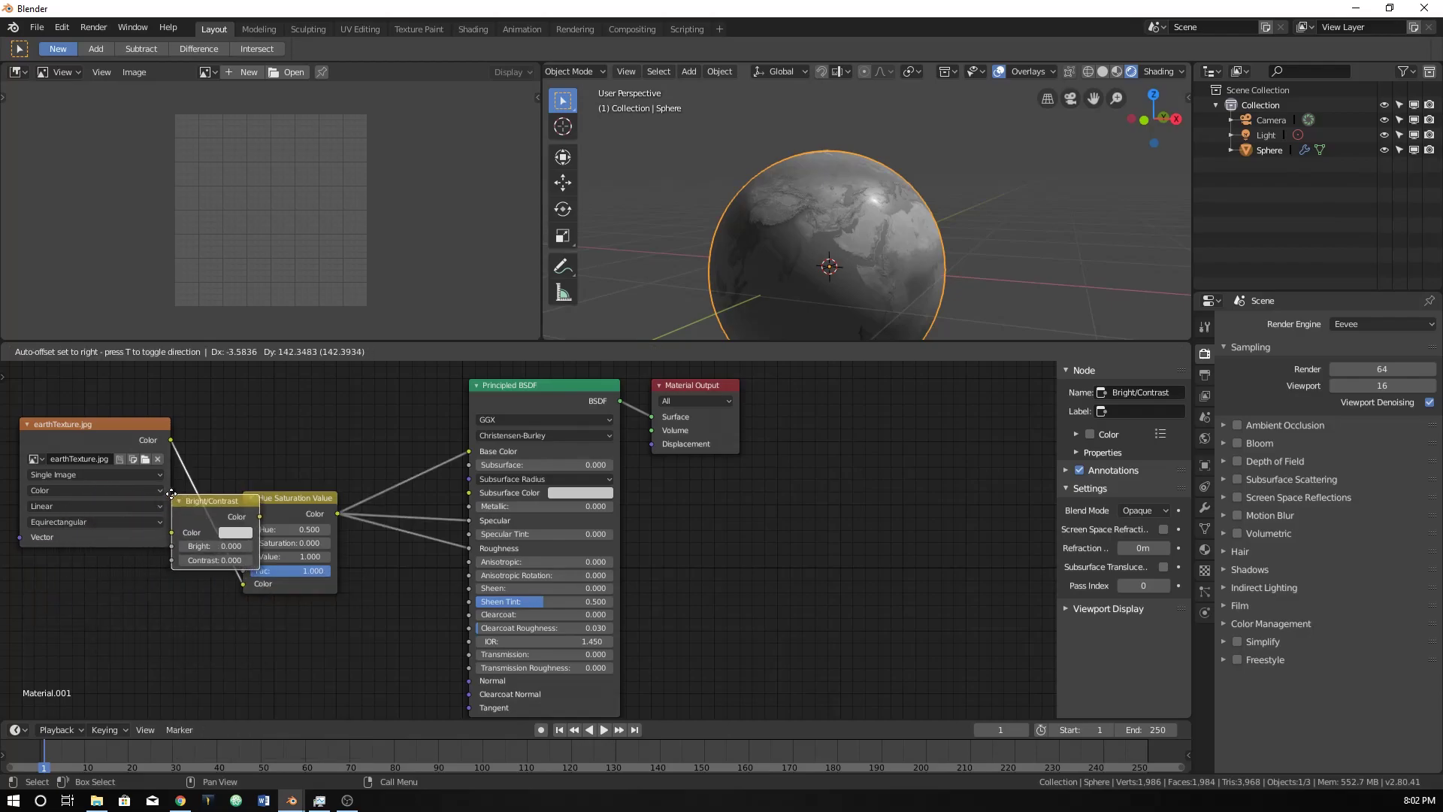
click(265, 456)
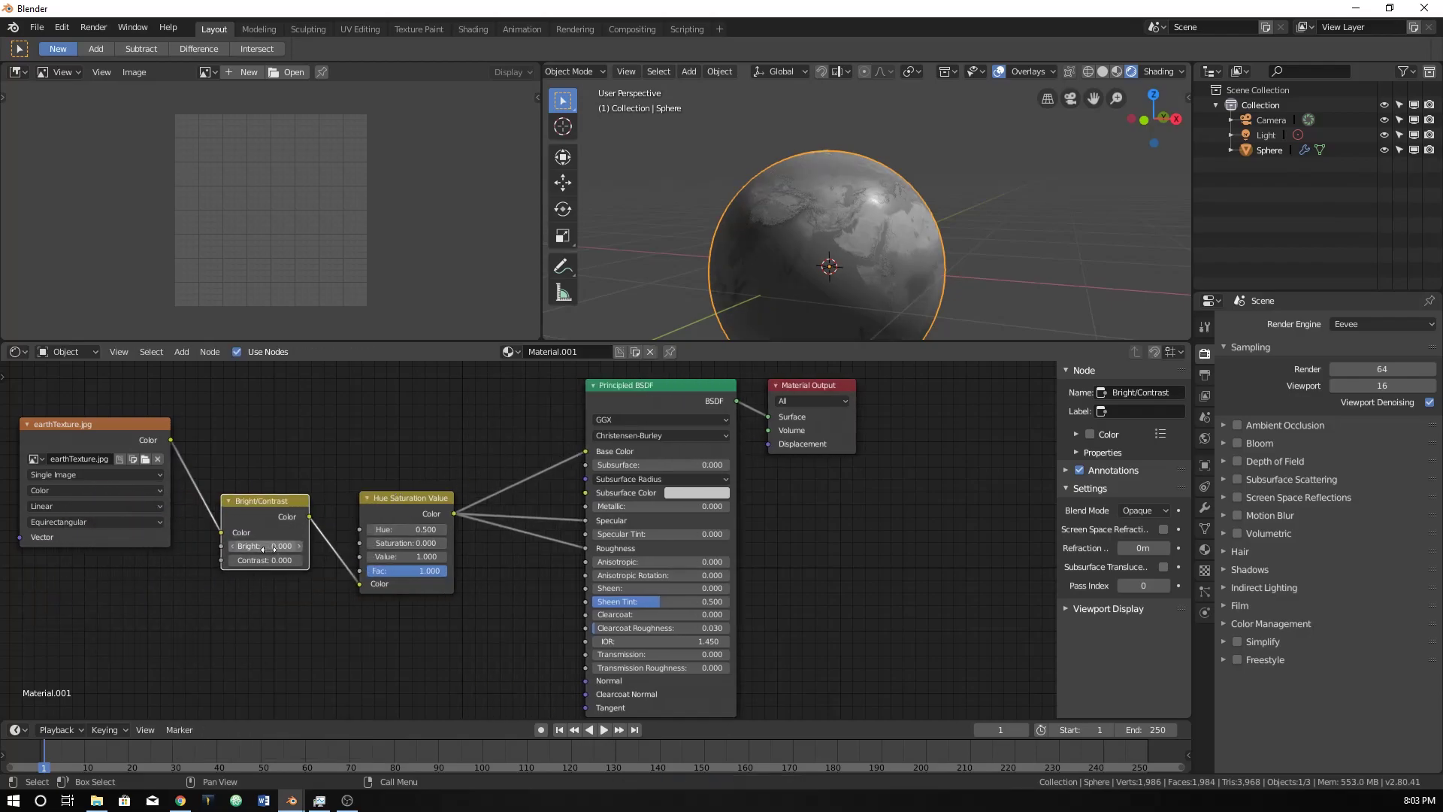
drag(262, 560, 308, 560)
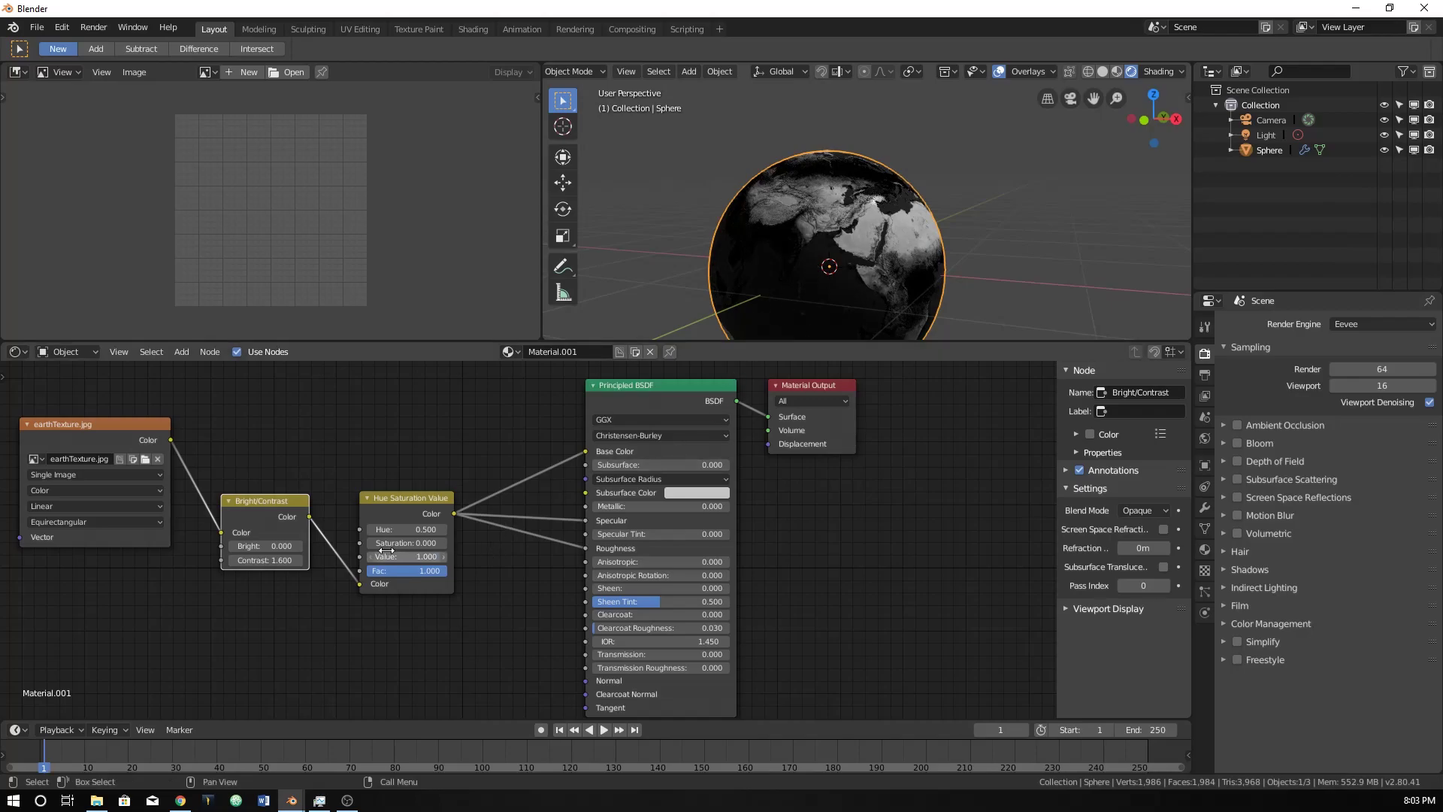
Step: Insert an Invert node after Hue Saturation Value, removing the stray Specular Tint link
key(shift+a)
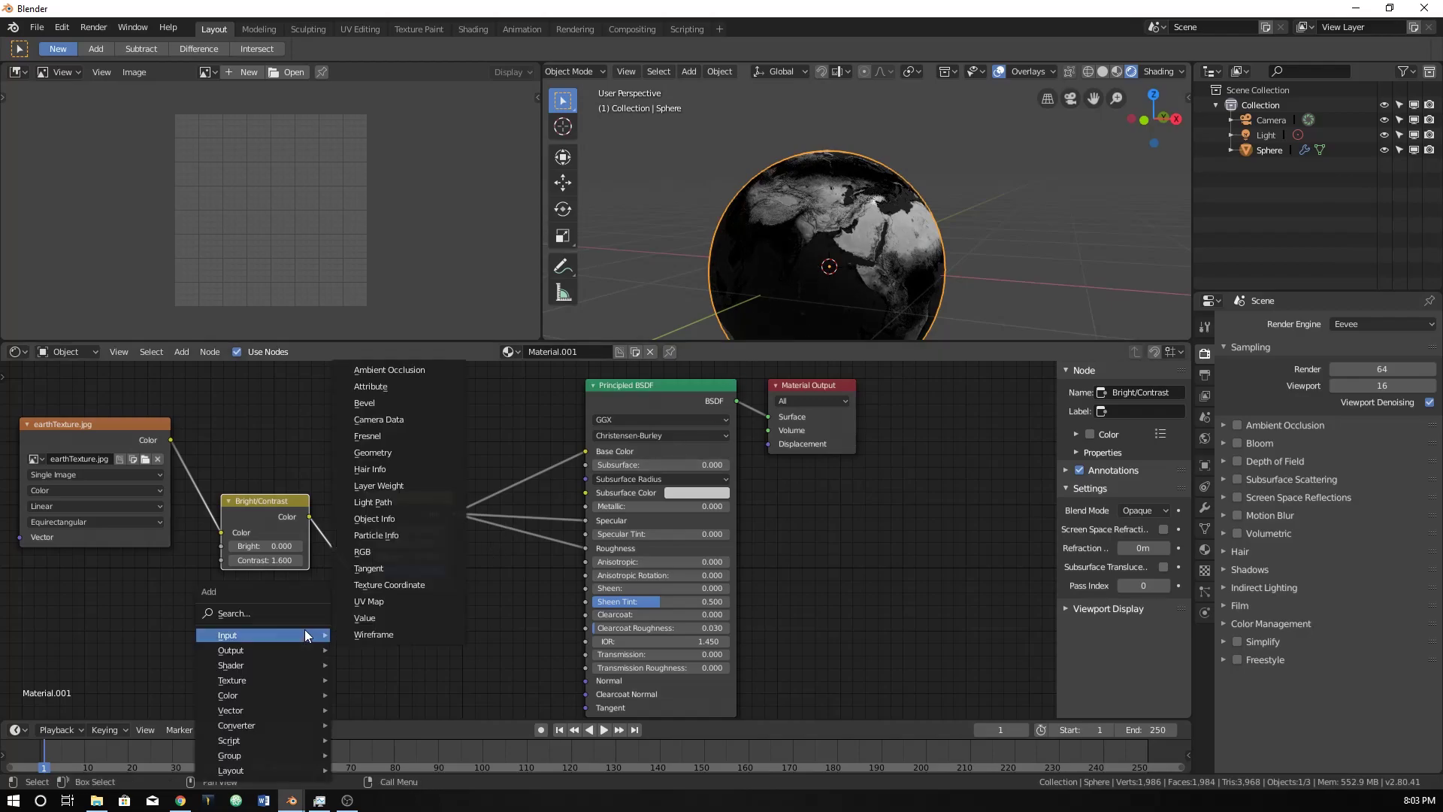
click(296, 613)
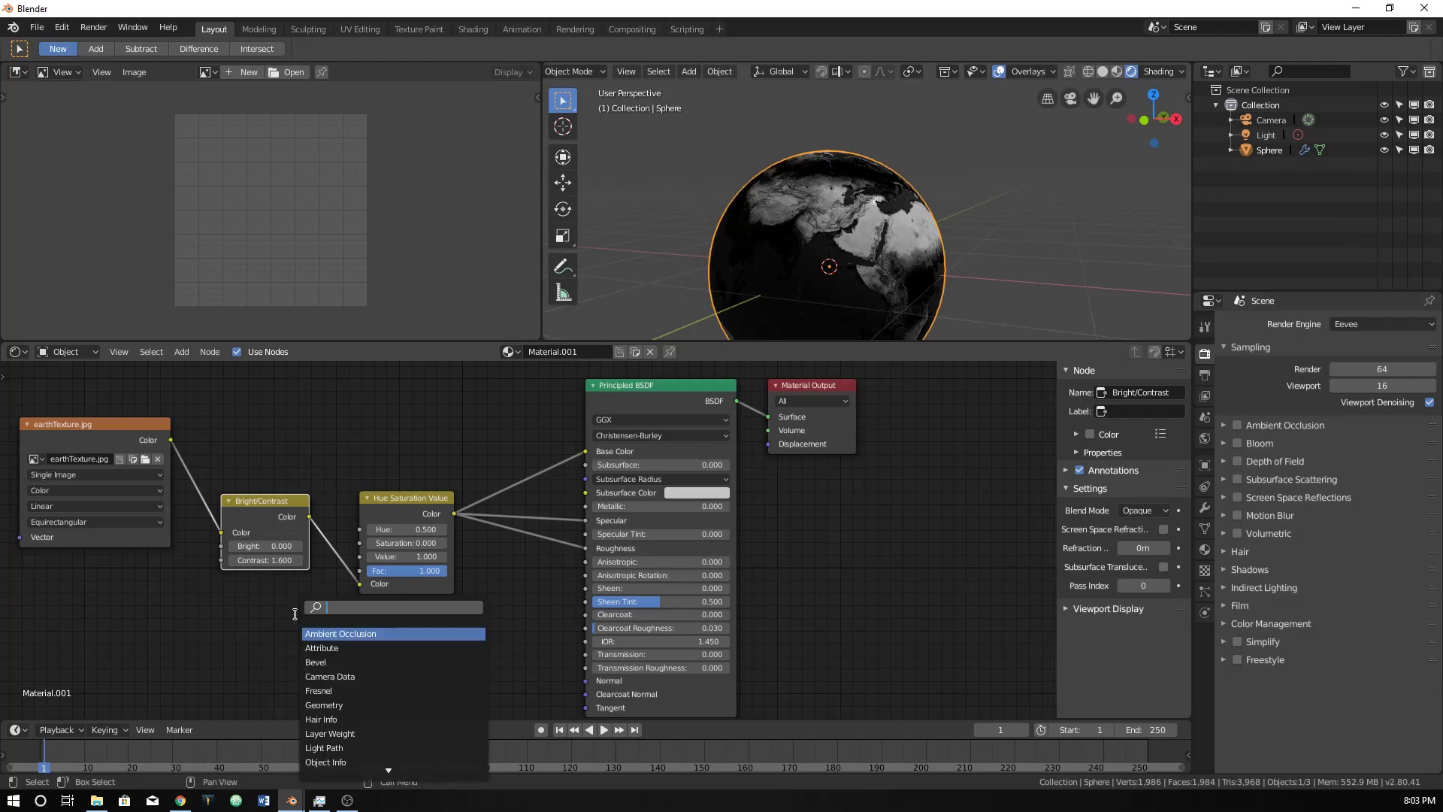
text(invert)
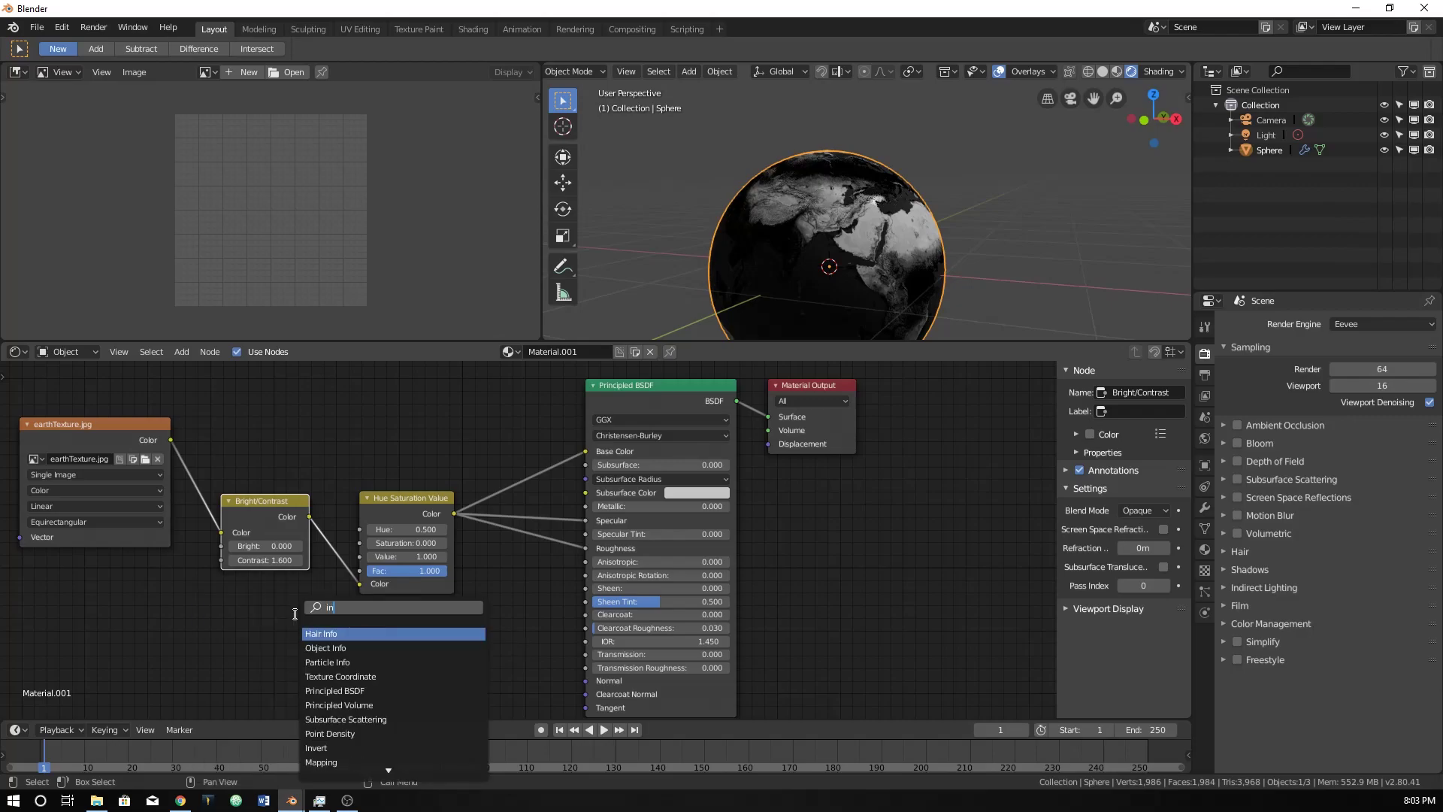
key(Return)
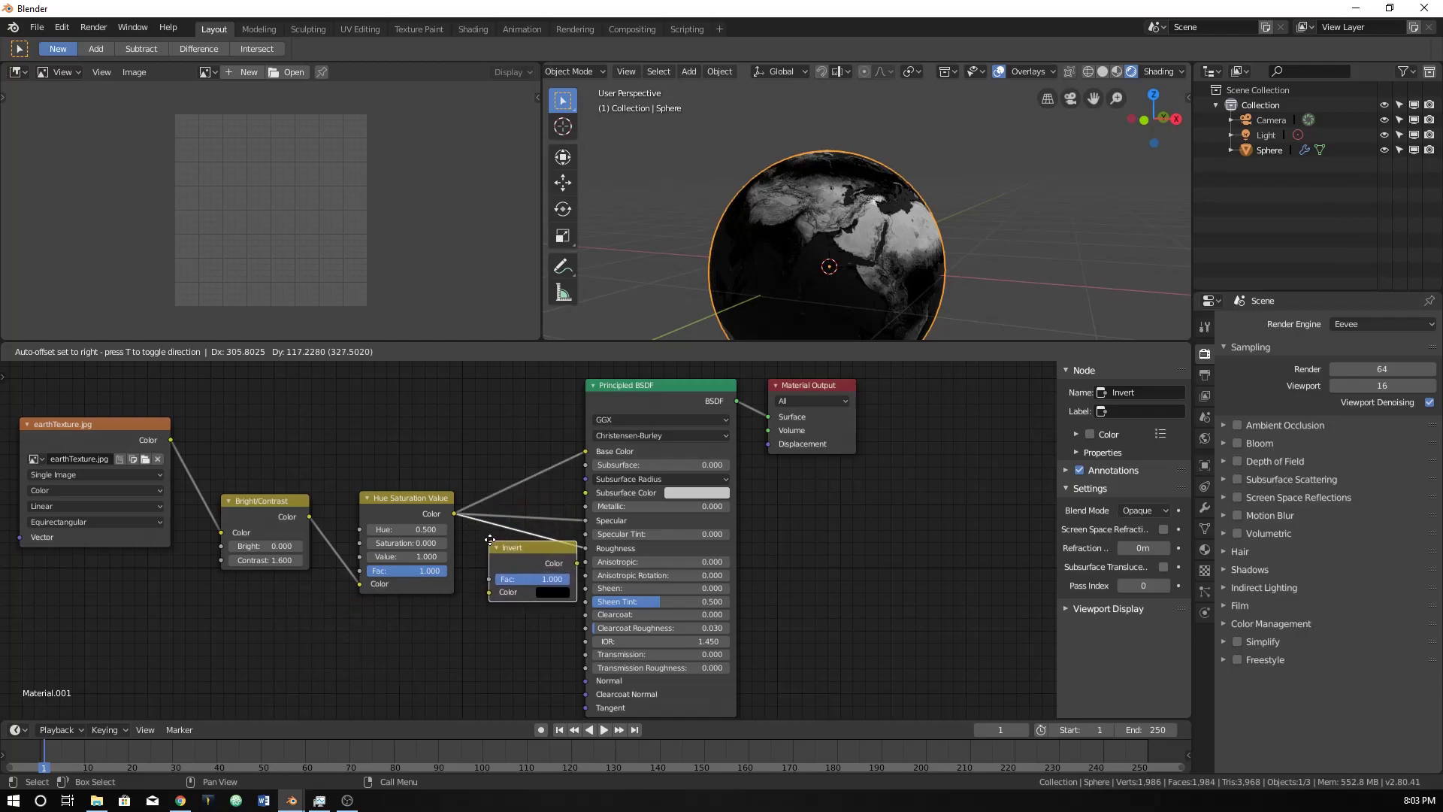
click(496, 516)
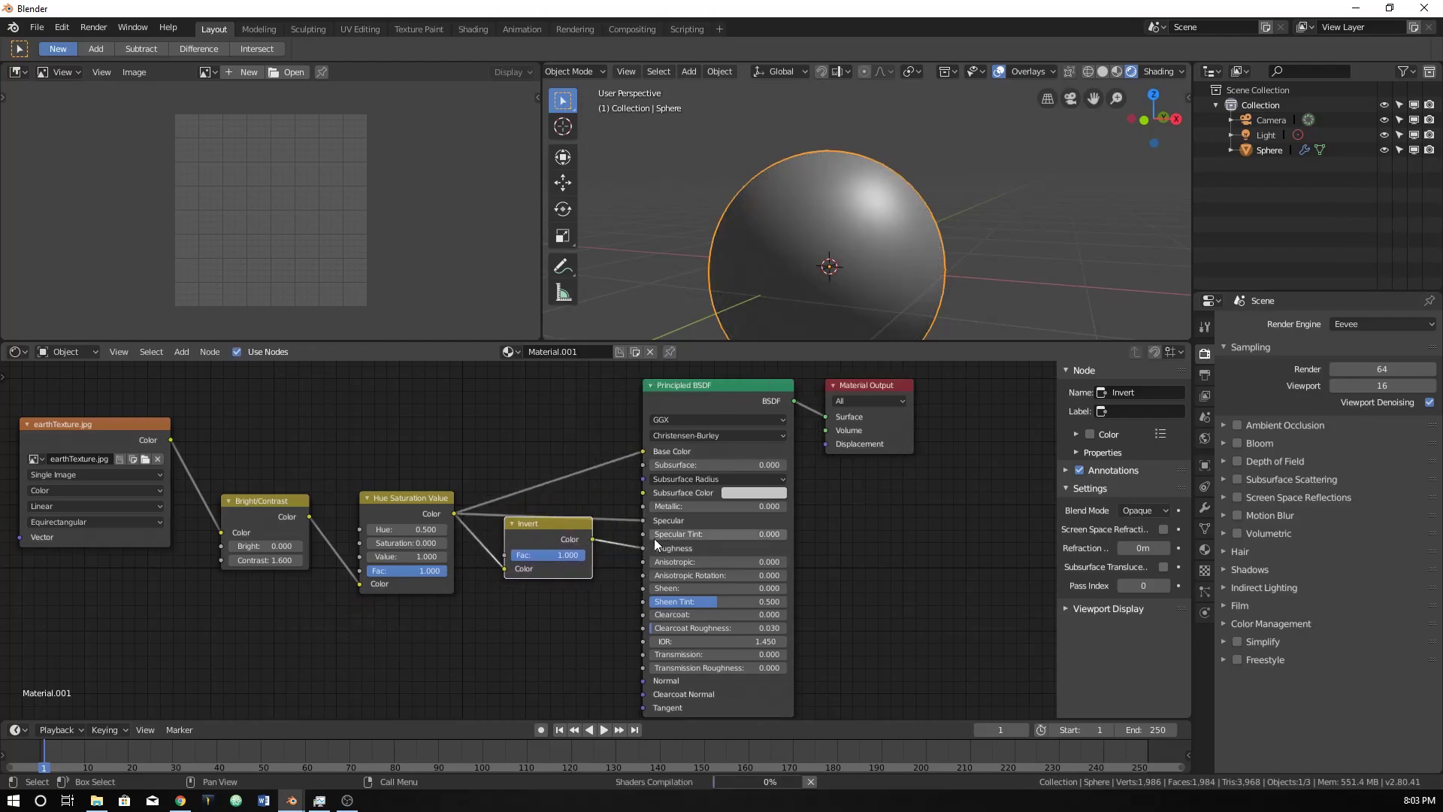
drag(593, 539, 643, 451)
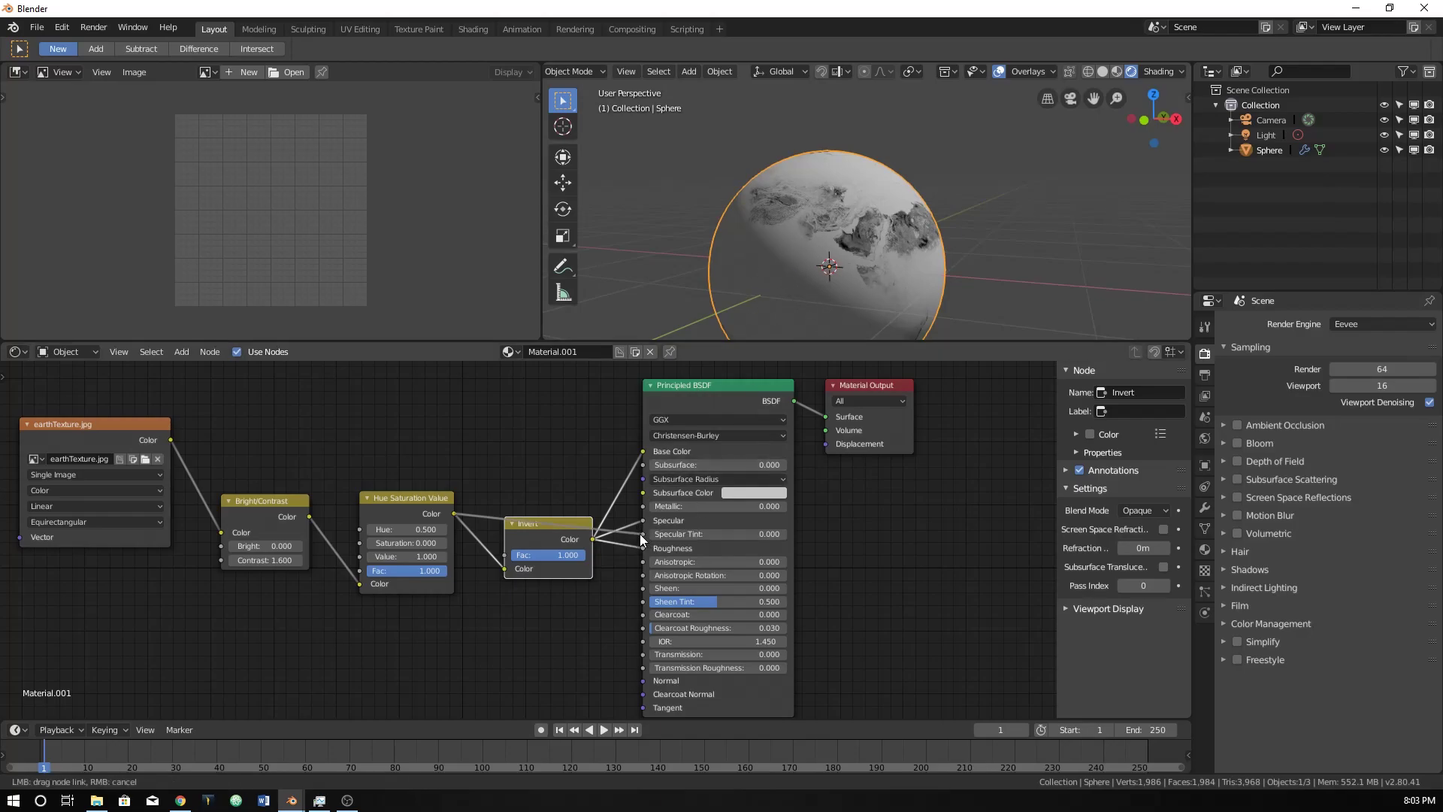
drag(642, 534, 545, 527)
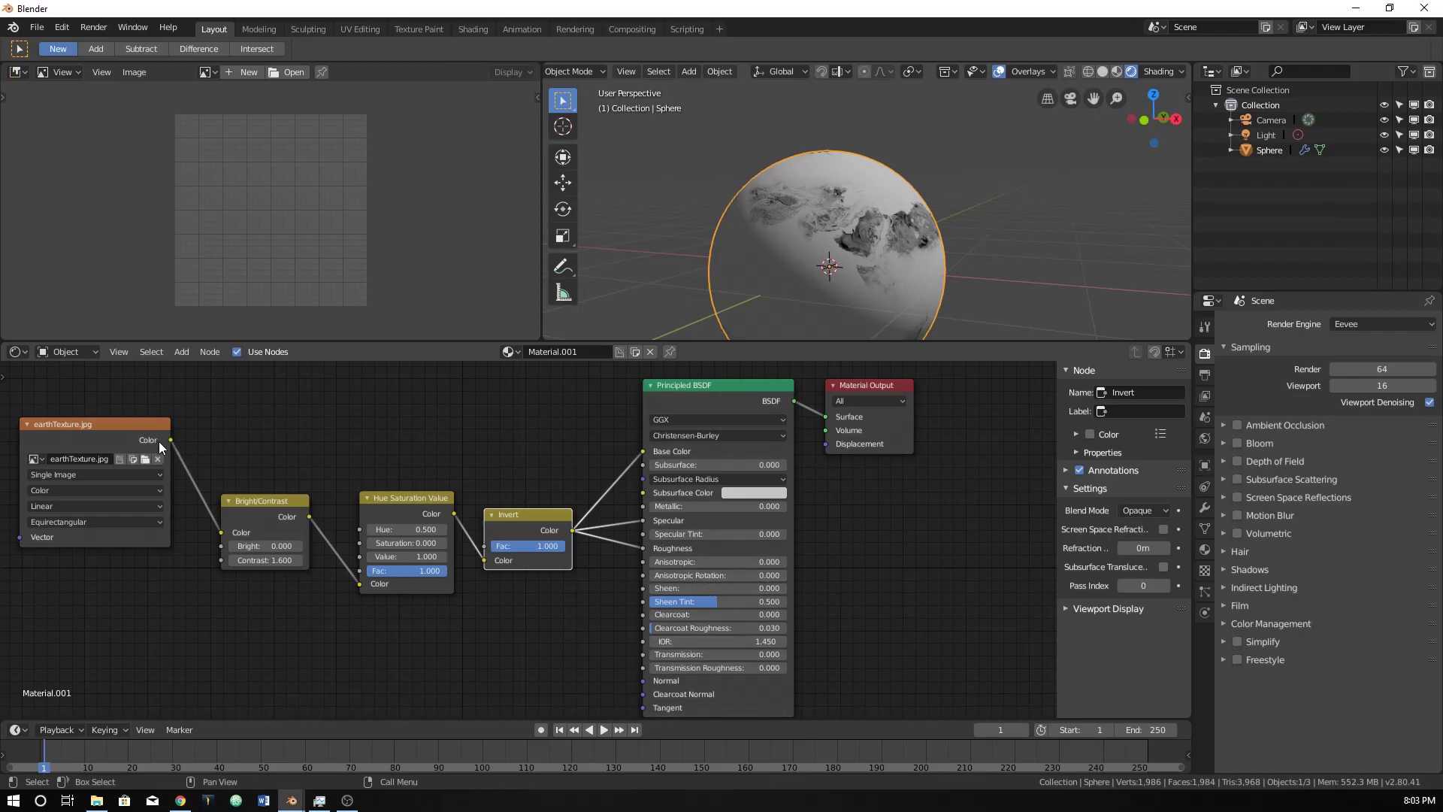
Step: Connect earthTexture.jpg Color directly to Principled BSDF Base Color and set Invert Fac to 0.000
drag(169, 438, 648, 454)
middle_drag(901, 245, 851, 232)
scroll(885, 251, up, 3)
drag(541, 514, 462, 548)
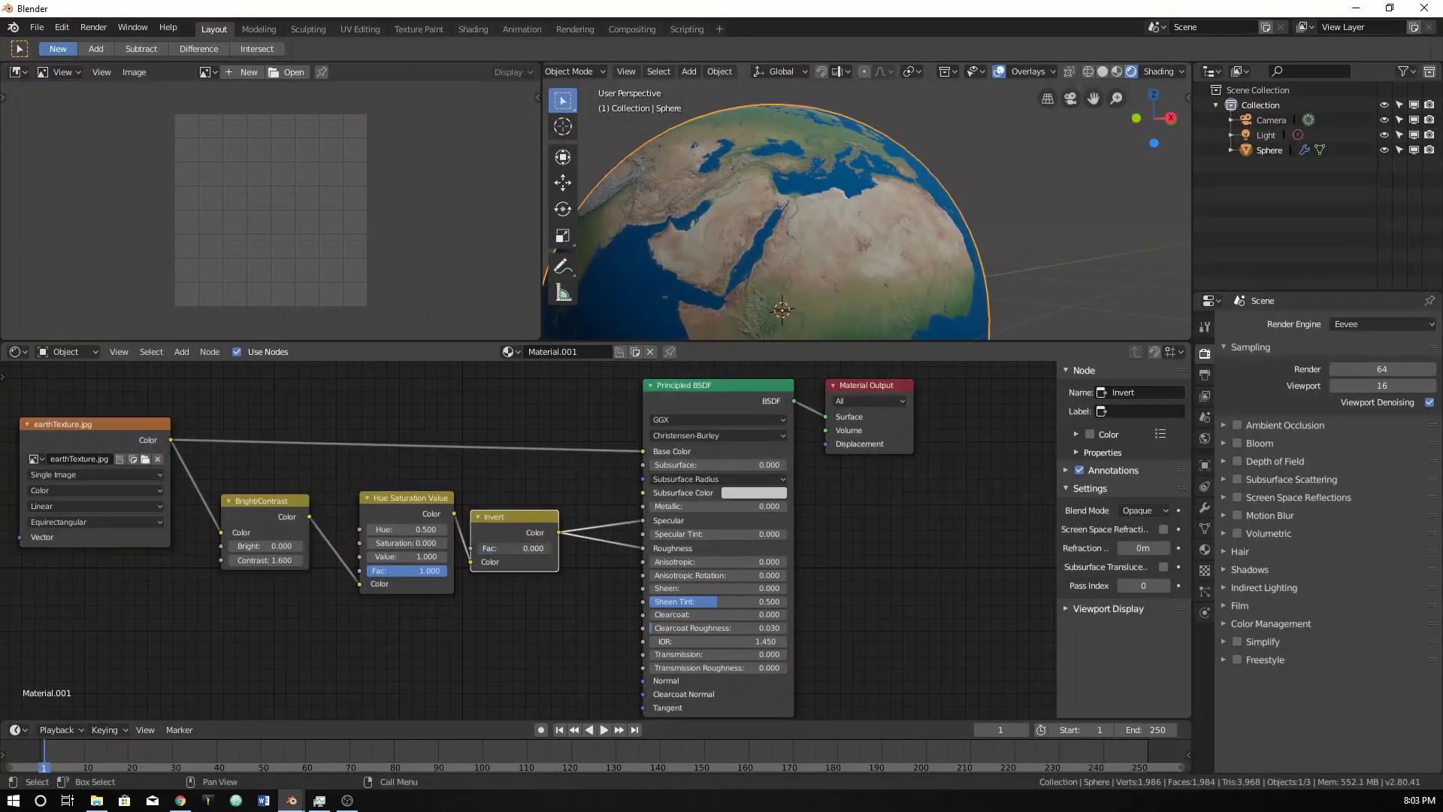
mouse_move(788, 236)
middle_down()
mouse_move(882, 170)
mouse_move(805, 225)
mouse_move(844, 291)
mouse_move(733, 283)
mouse_move(730, 255)
mouse_move(809, 224)
middle_up()
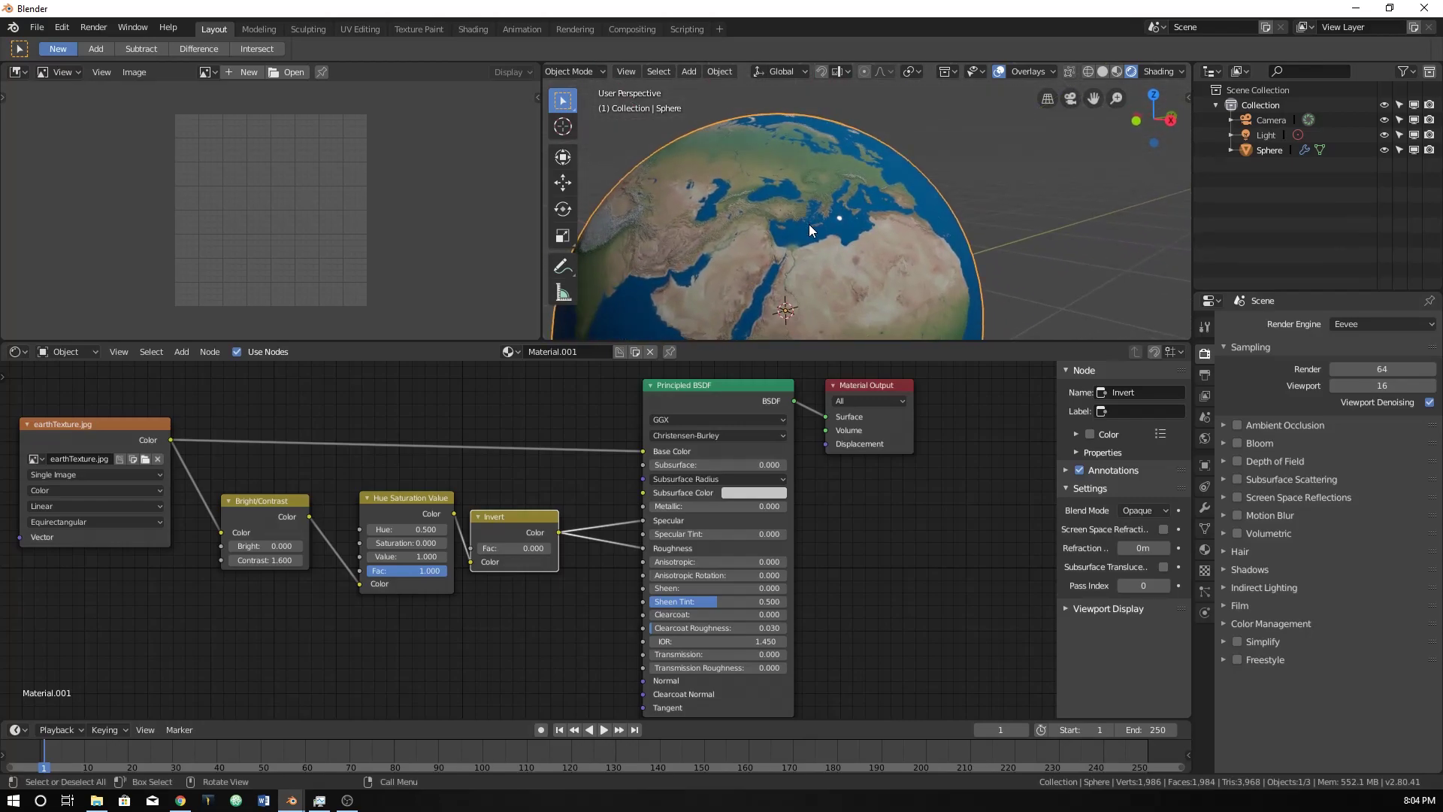